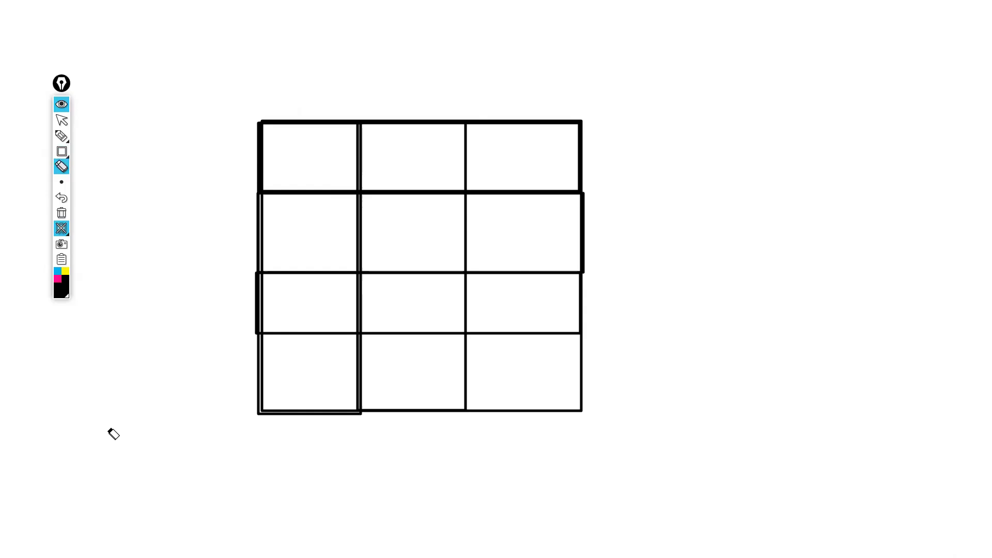
Draw a curved arrow from the top of the table and handwrite "mysql" and "fast" at its end
left_click(61, 136)
mouse_move(405, 110)
left_mouse_down()
mouse_move(693, 114)
mouse_move(688, 120)
mouse_move(685, 96)
left_mouse_up()
mouse_move(689, 128)
left_mouse_down()
mouse_move(727, 124)
mouse_move(729, 145)
left_mouse_up()
mouse_move(738, 128)
left_mouse_down()
mouse_move(760, 143)
mouse_move(820, 126)
mouse_move(829, 145)
left_mouse_up()
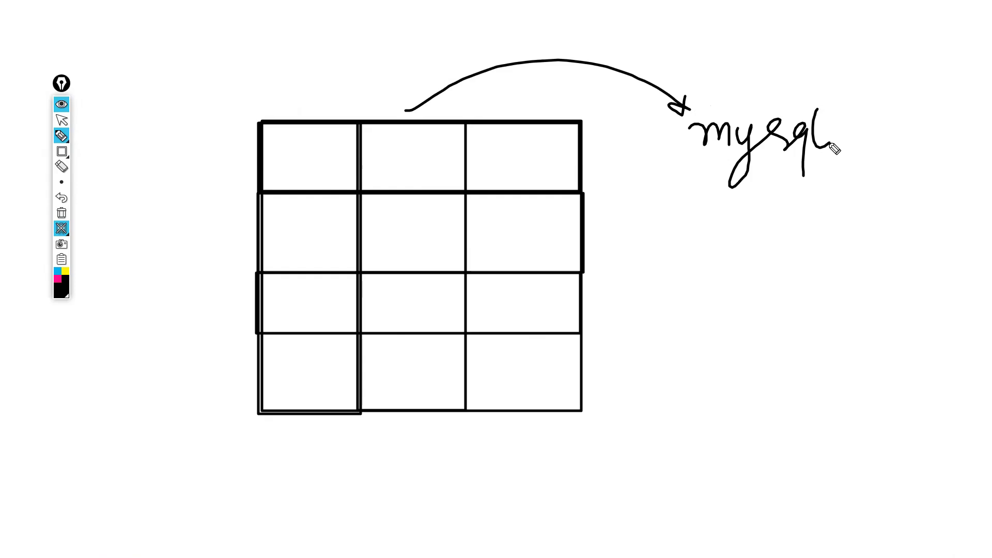
mouse_move(744, 201)
left_mouse_down()
mouse_move(769, 257)
mouse_move(801, 206)
mouse_move(833, 212)
mouse_move(869, 188)
left_mouse_up()
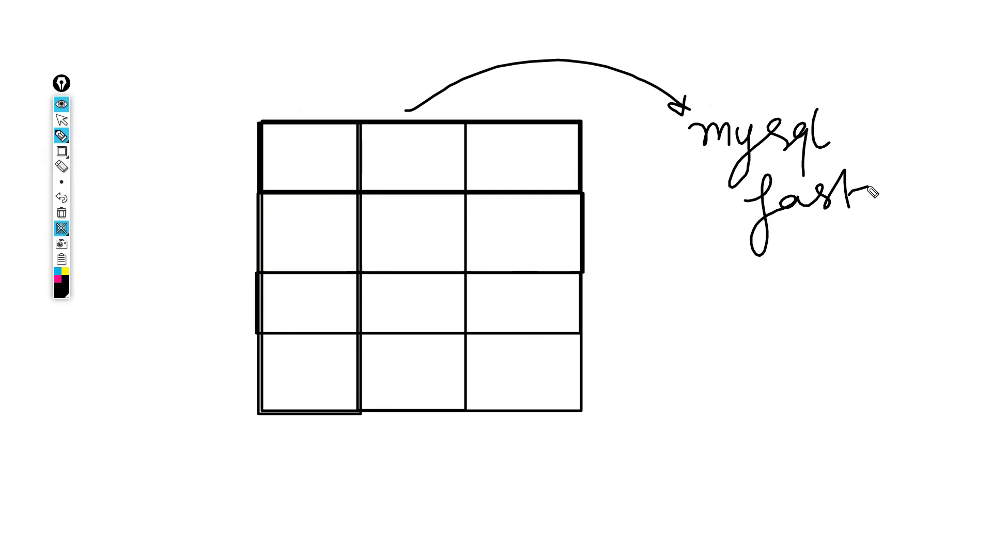
Hide the whiteboard, close Excel and raise the Windows display scaling to 150%
left_click(62, 105)
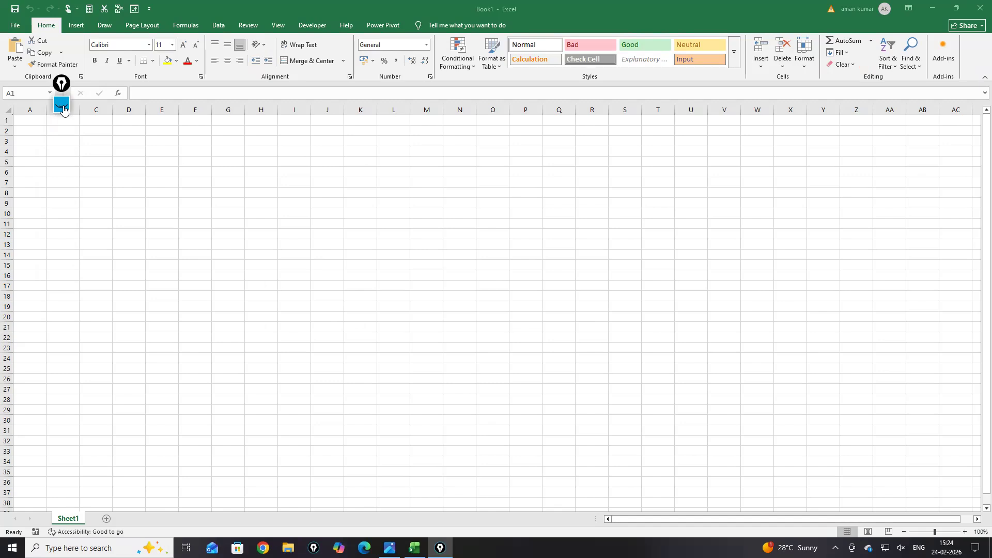
left_click(980, 8)
right_click(730, 78)
left_click(752, 211)
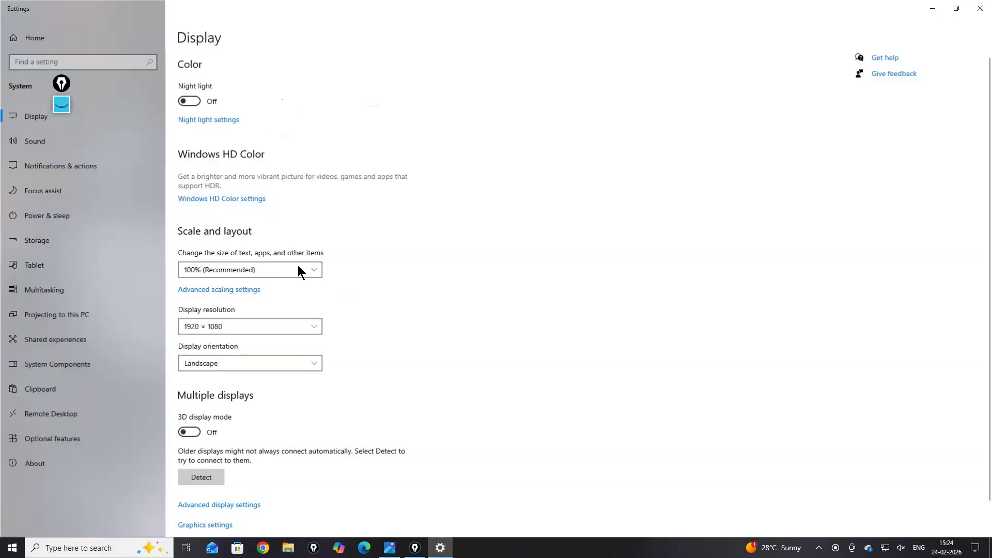
left_click(296, 270)
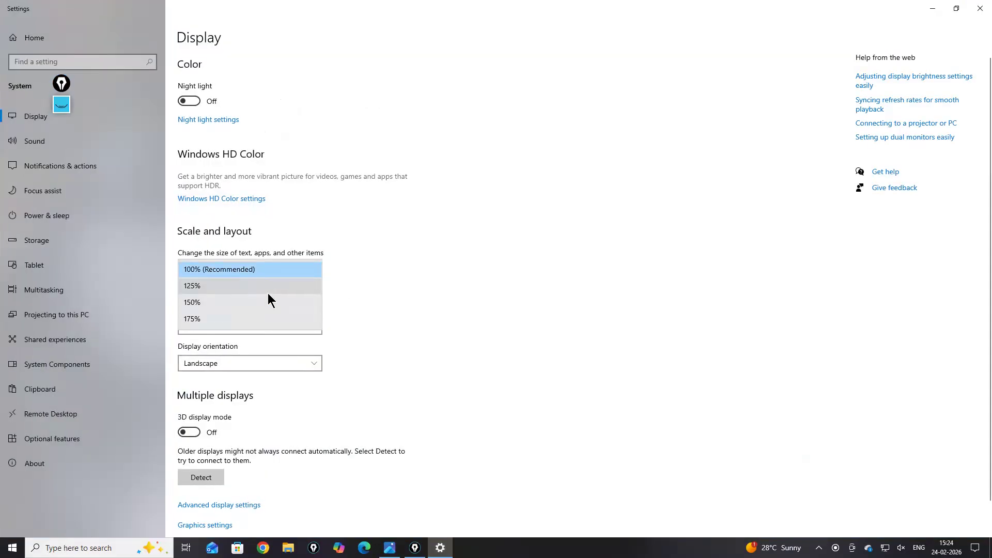
left_click(306, 283)
left_click(392, 368)
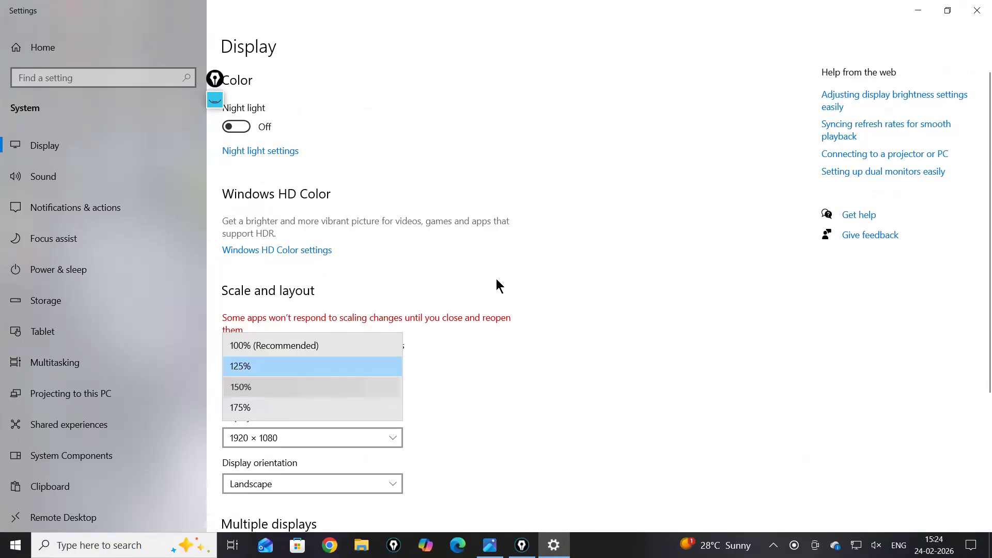
left_click(903, 3)
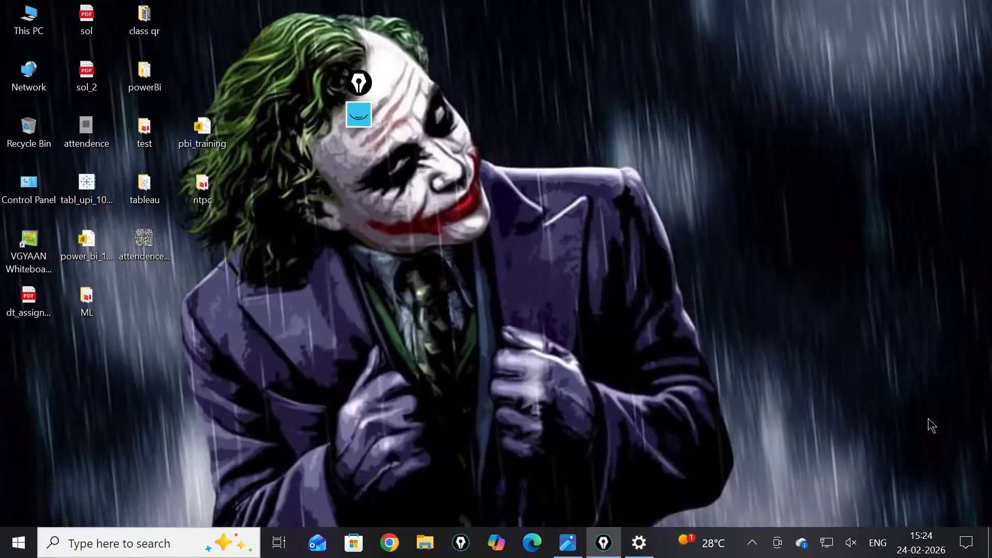
Launch Excel again and open its Account page with the product information
key("super")
type("ex")
key("Return")
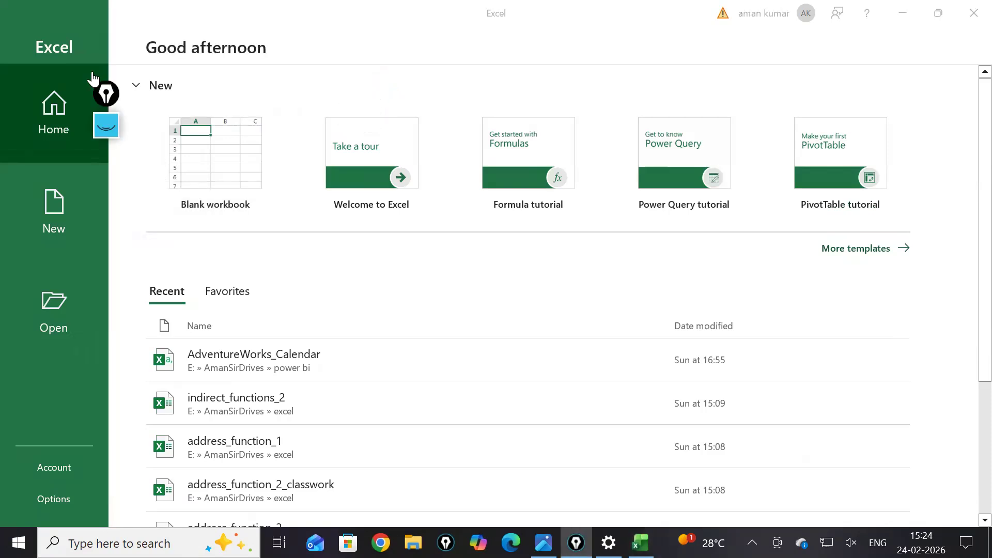
left_click(71, 469)
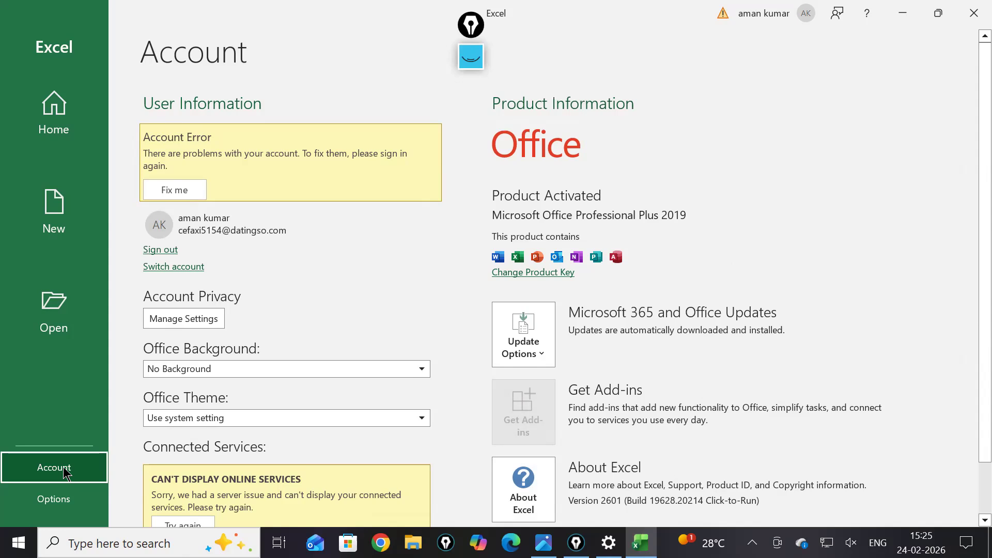
Bring back the drawing overlay, clear all old ink and turn off the whiteboard background
left_click(470, 65)
left_click(467, 223)
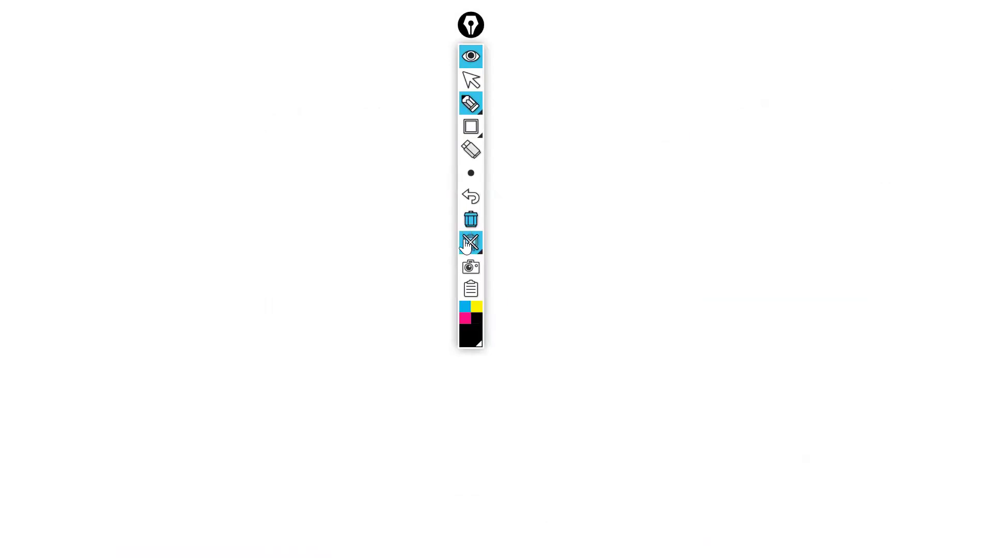
left_click(466, 242)
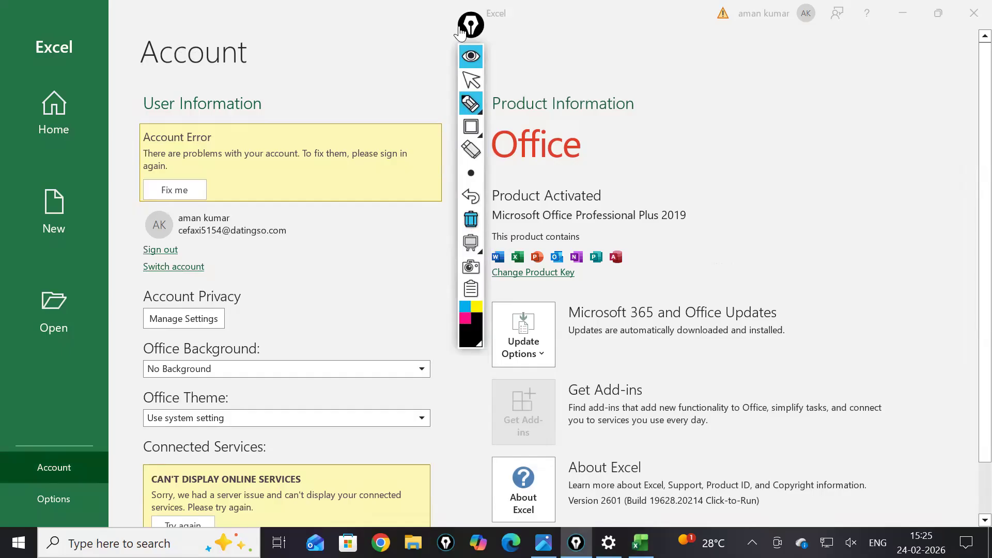
Move the drawing toolbar away from the account details and circle the "Product Activated" heading freehand
left_click_drag(462, 31, 896, 173)
left_click_drag(612, 172, 547, 220)
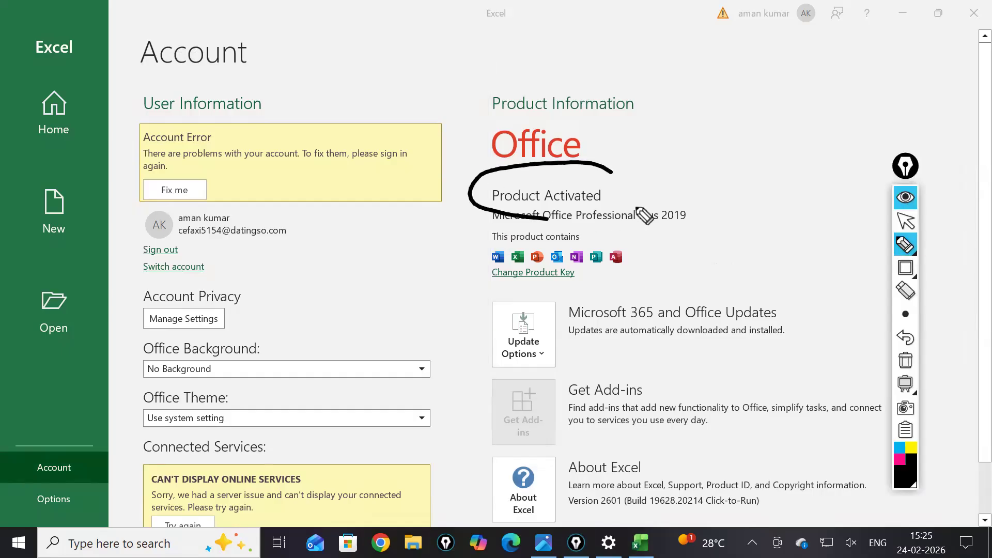
left_click_drag(645, 216, 566, 162)
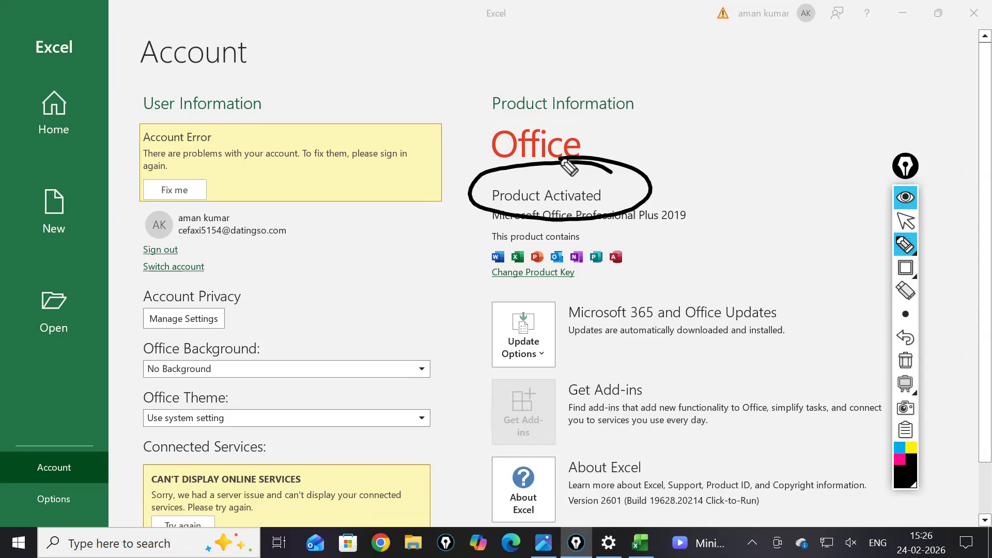
Clear the circle, leave drawing mode and return to Excel's Home start page
left_click(912, 362)
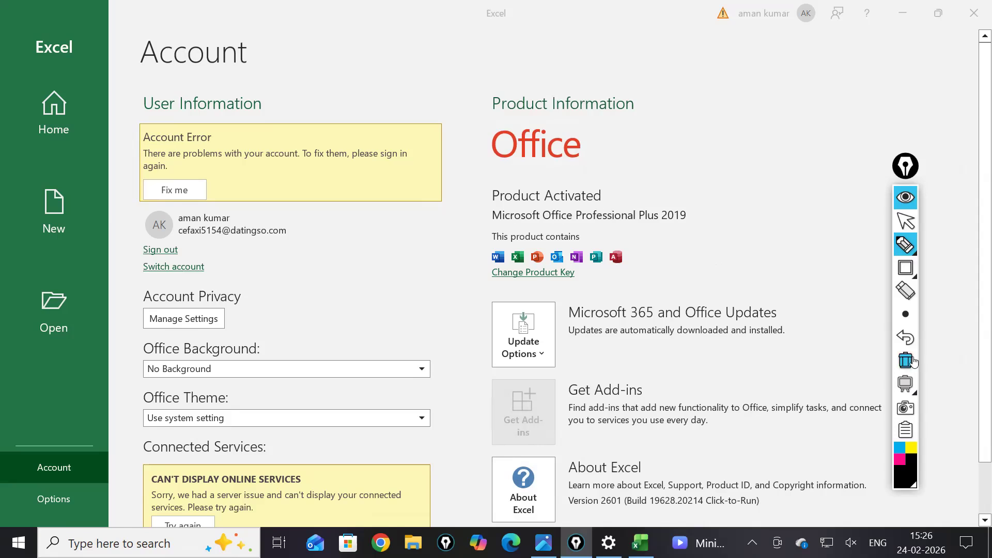
left_click(903, 221)
left_click(53, 113)
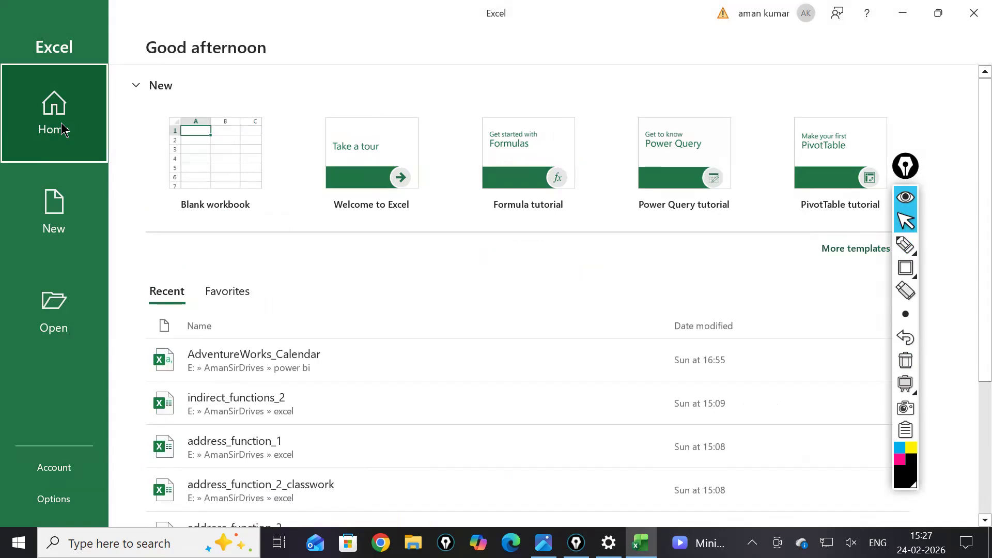
Handwrite "workbook" with "worksheet" below it over the start page, clearing the first attempt
left_click(912, 244)
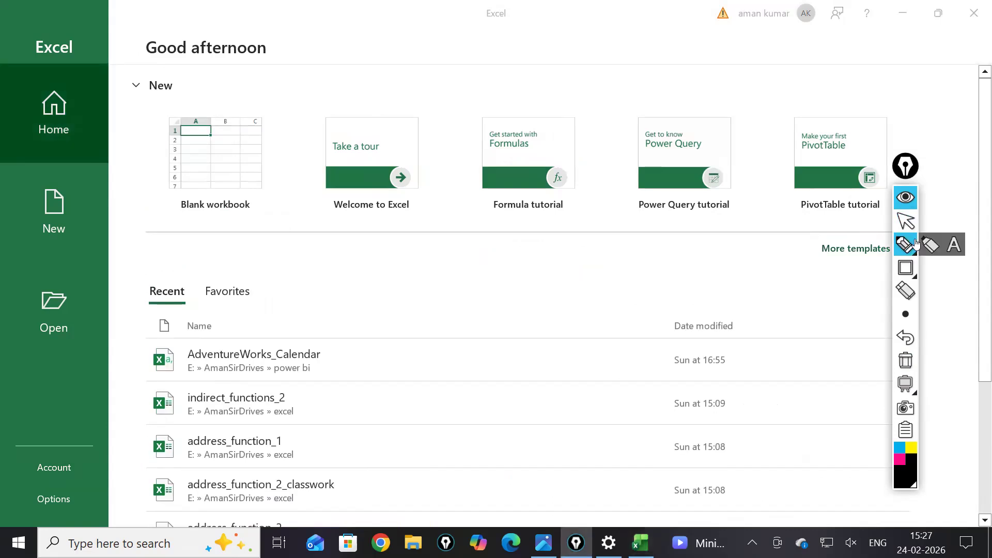
mouse_move(505, 254)
left_mouse_down()
mouse_move(535, 234)
mouse_move(532, 249)
mouse_move(571, 268)
mouse_move(589, 240)
left_mouse_up()
left_click(906, 361)
mouse_move(599, 248)
left_mouse_down()
mouse_move(665, 239)
mouse_move(675, 270)
mouse_move(759, 230)
mouse_move(775, 267)
left_mouse_up()
mouse_move(596, 316)
left_mouse_down()
mouse_move(602, 333)
mouse_move(631, 319)
mouse_move(690, 331)
mouse_move(737, 321)
mouse_move(753, 339)
mouse_move(778, 323)
mouse_move(825, 337)
mouse_move(837, 325)
left_mouse_up()
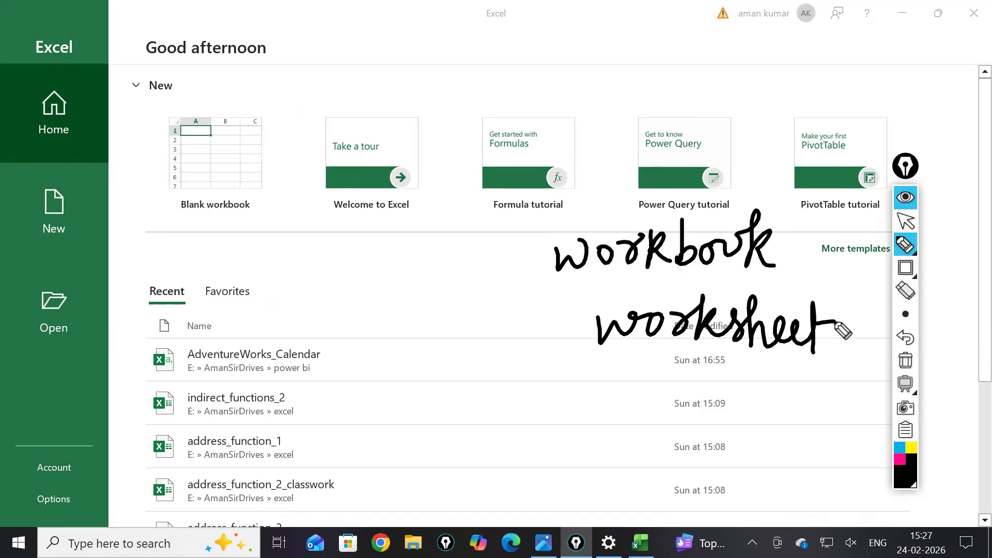
Create a blank workbook and clear the handwritten terms from the drawing overlay
left_click(913, 207)
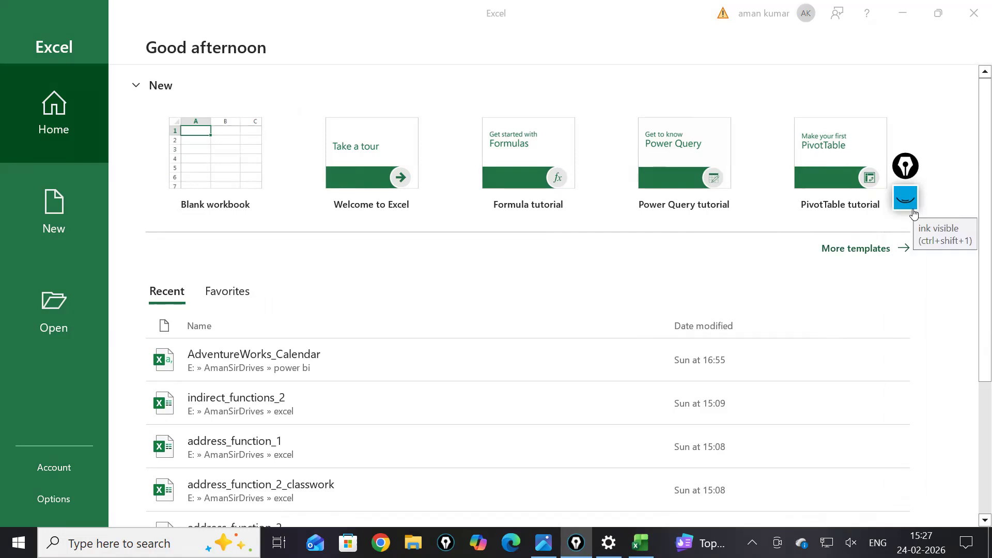
left_click(217, 181)
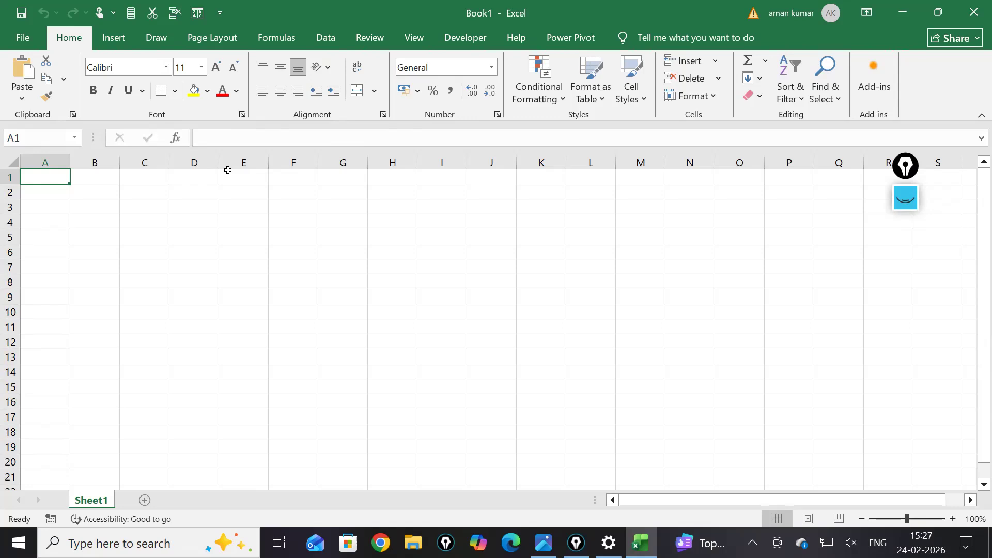
left_click(905, 199)
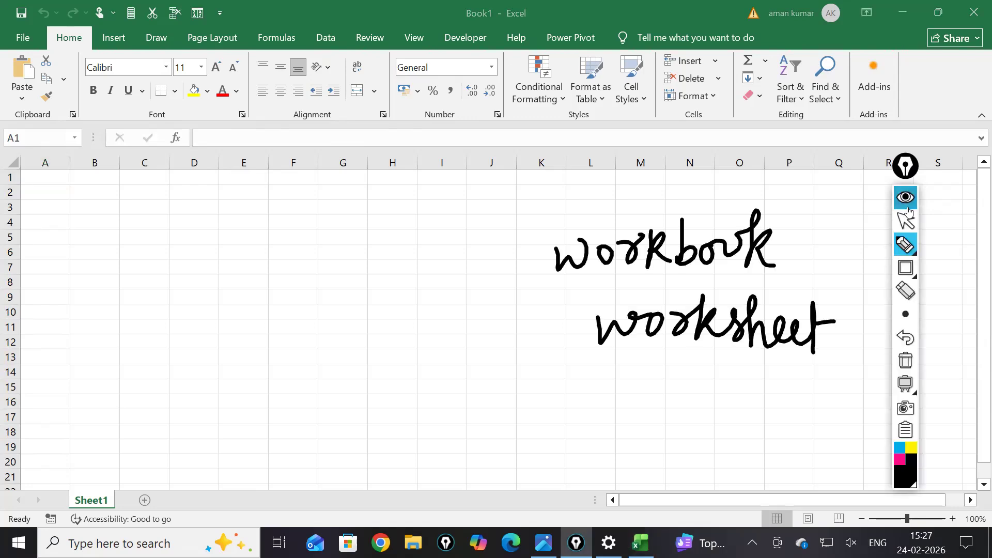
left_click(904, 361)
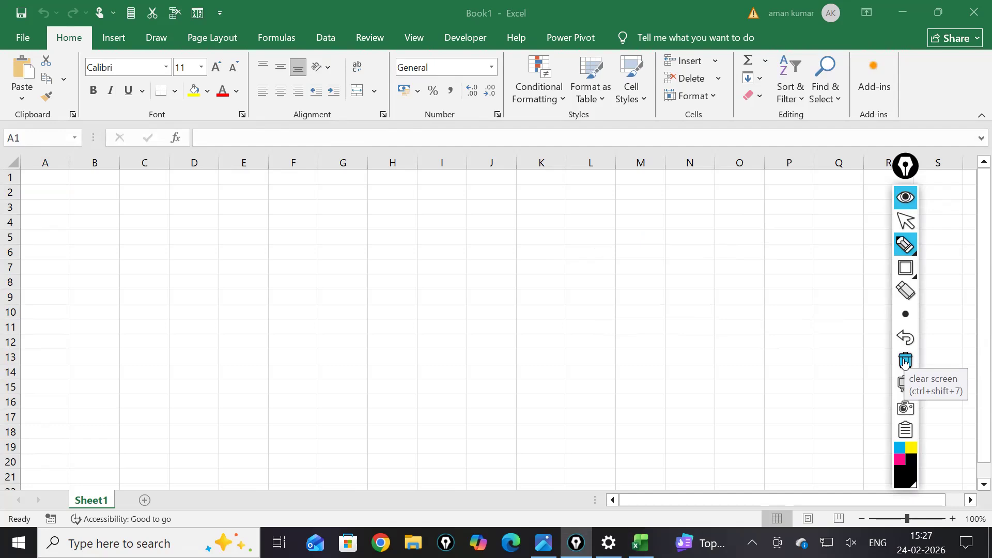
Draw a leader line from the Quick Access Toolbar down into the sheet and label it "quick Access toolBar"
mouse_move(232, 15)
left_mouse_down()
mouse_move(283, 47)
mouse_move(288, 340)
mouse_move(279, 401)
left_mouse_up()
mouse_move(287, 353)
left_mouse_down()
mouse_move(348, 359)
mouse_move(363, 380)
left_mouse_up()
mouse_move(288, 412)
left_mouse_down()
mouse_move(285, 441)
mouse_move(365, 420)
mouse_move(405, 428)
mouse_move(408, 416)
left_mouse_up()
left_click_drag(316, 449, 325, 486)
mouse_move(307, 463)
left_mouse_down()
mouse_move(349, 455)
mouse_move(358, 474)
mouse_move(388, 469)
mouse_move(401, 454)
mouse_move(409, 483)
mouse_move(451, 454)
mouse_move(470, 471)
left_mouse_up()
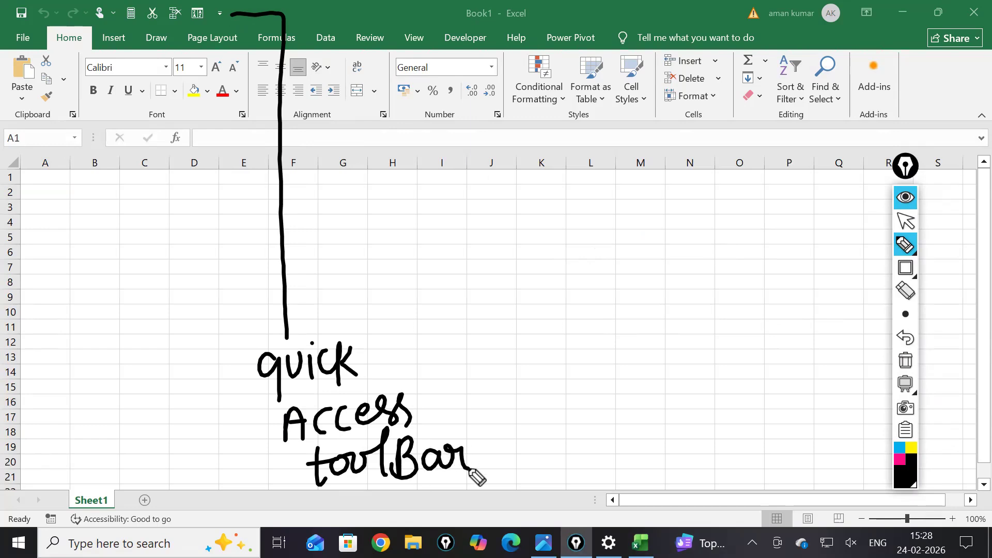
Draw a leader line from the end of the tab row and label it "main tabs"
mouse_move(600, 41)
left_mouse_down()
mouse_move(656, 36)
mouse_move(641, 352)
mouse_move(653, 359)
mouse_move(686, 332)
mouse_move(715, 368)
left_mouse_up()
mouse_move(647, 388)
left_mouse_down()
mouse_move(645, 437)
mouse_move(692, 404)
mouse_move(688, 424)
left_mouse_up()
mouse_move(691, 382)
left_mouse_down()
mouse_move(695, 419)
mouse_move(723, 423)
left_mouse_up()
Bracket and underline the command area below the tabs, and point an arrow from it to the handwritten label "Ribbon"
mouse_move(903, 52)
left_mouse_down()
mouse_move(950, 75)
mouse_move(907, 124)
left_mouse_up()
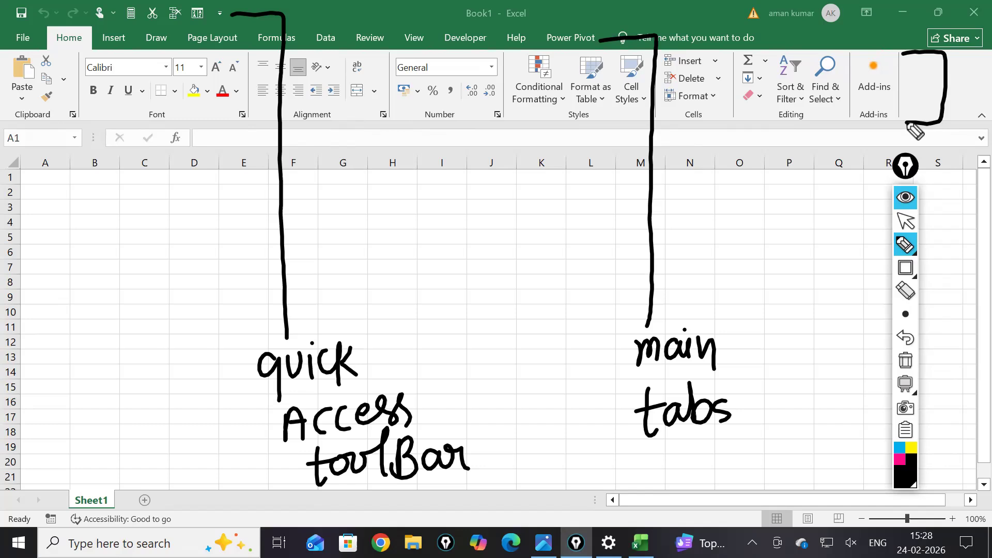
mouse_move(129, 61)
left_mouse_down()
mouse_move(42, 53)
mouse_move(96, 121)
left_mouse_up()
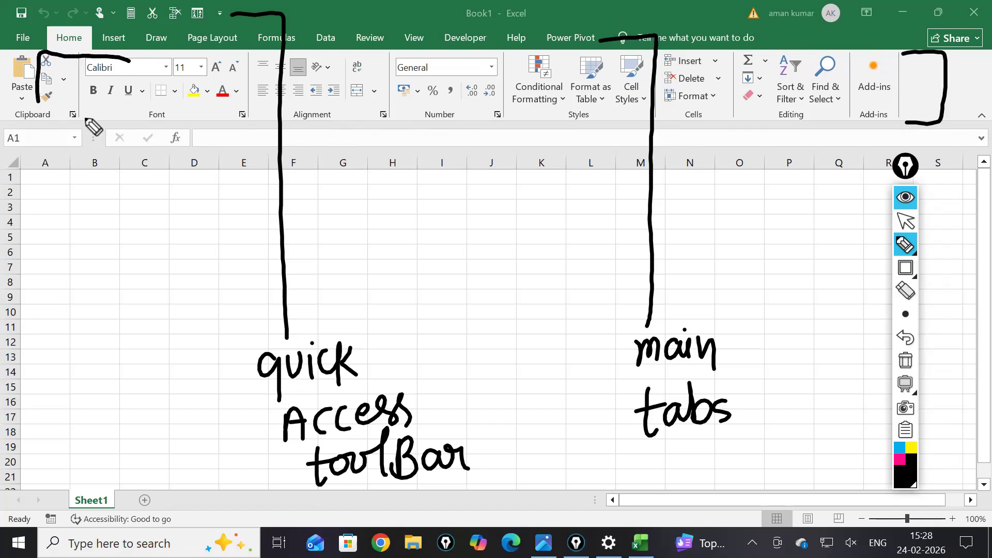
left_click_drag(381, 126, 873, 120)
left_click_drag(528, 140, 530, 184)
mouse_move(534, 249)
left_mouse_down()
mouse_move(538, 265)
mouse_move(540, 256)
left_mouse_up()
left_click_drag(461, 303, 504, 325)
left_click(505, 303)
mouse_move(512, 282)
left_mouse_down()
mouse_move(532, 312)
mouse_move(589, 311)
mouse_move(589, 333)
left_mouse_up()
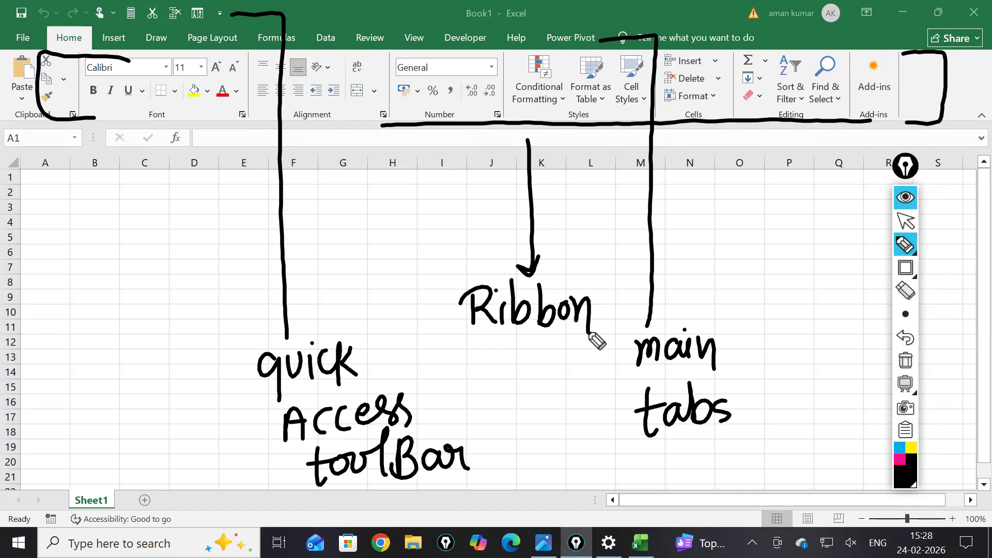
Outline the formula bar freehand and draw a curved line from it to the handwritten label "formula Bar"
mouse_move(227, 129)
left_mouse_down()
mouse_move(190, 140)
mouse_move(302, 150)
mouse_move(426, 139)
left_mouse_up()
mouse_move(488, 146)
left_mouse_down()
mouse_move(824, 132)
mouse_move(894, 155)
mouse_move(700, 144)
left_mouse_up()
left_click_drag(593, 150, 574, 149)
left_click_drag(228, 129, 669, 124)
mouse_move(253, 153)
left_mouse_down()
mouse_move(130, 276)
mouse_move(72, 282)
mouse_move(67, 310)
mouse_move(100, 297)
mouse_move(157, 310)
mouse_move(186, 288)
mouse_move(227, 307)
left_mouse_up()
mouse_move(89, 336)
left_mouse_down()
mouse_move(88, 354)
mouse_move(145, 365)
left_mouse_up()
left_click_drag(150, 364, 175, 365)
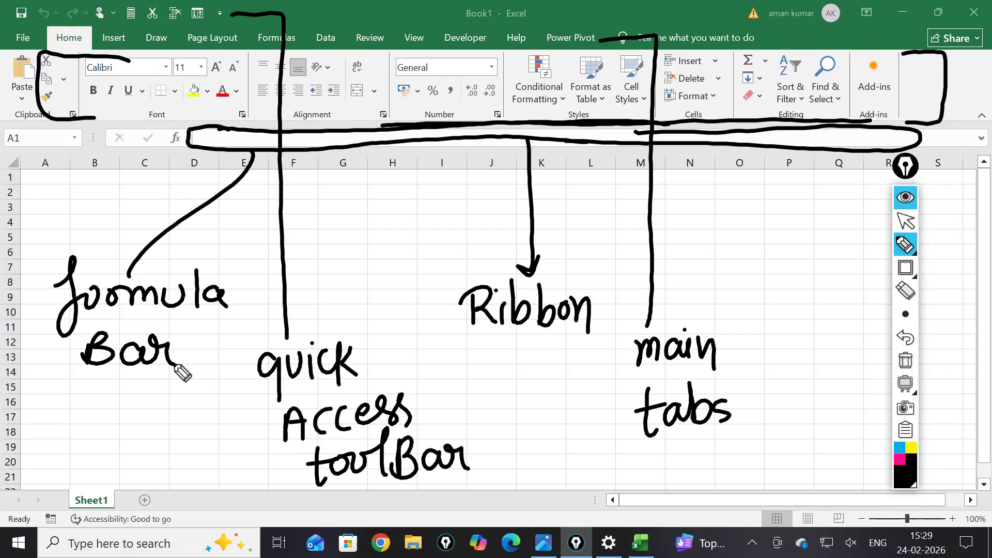
Switch from drawing to the pointer and select cell O4
left_click(904, 222)
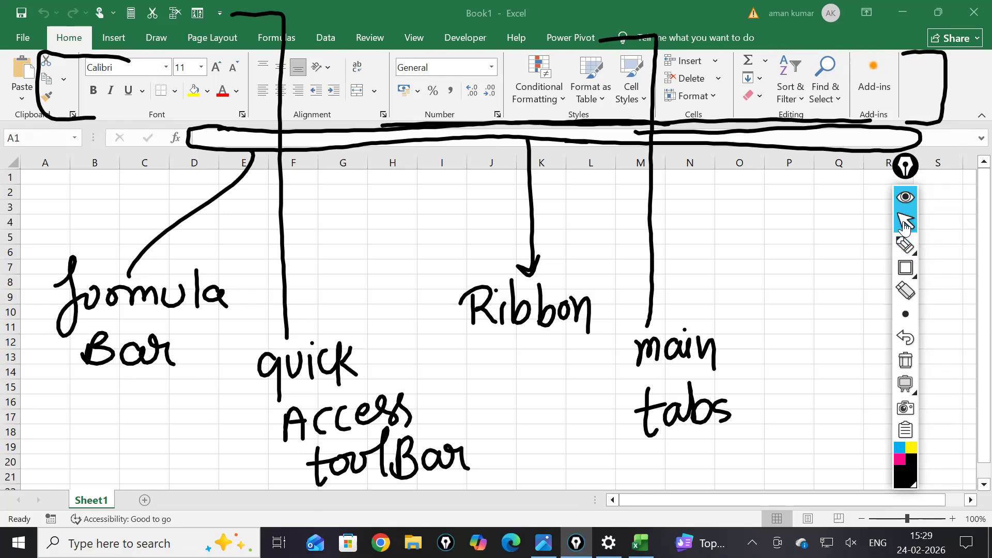
left_click(688, 219)
left_click(906, 246)
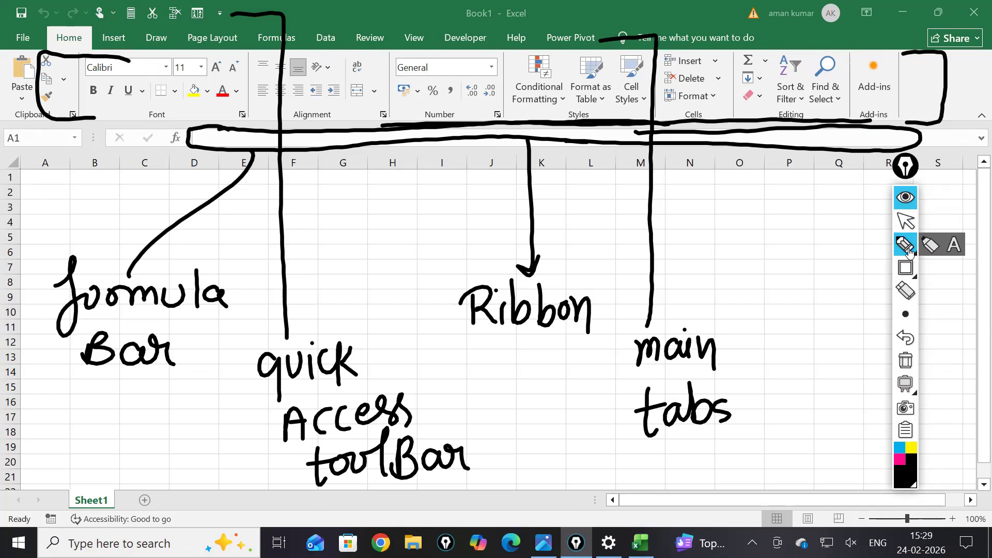
left_click(907, 225)
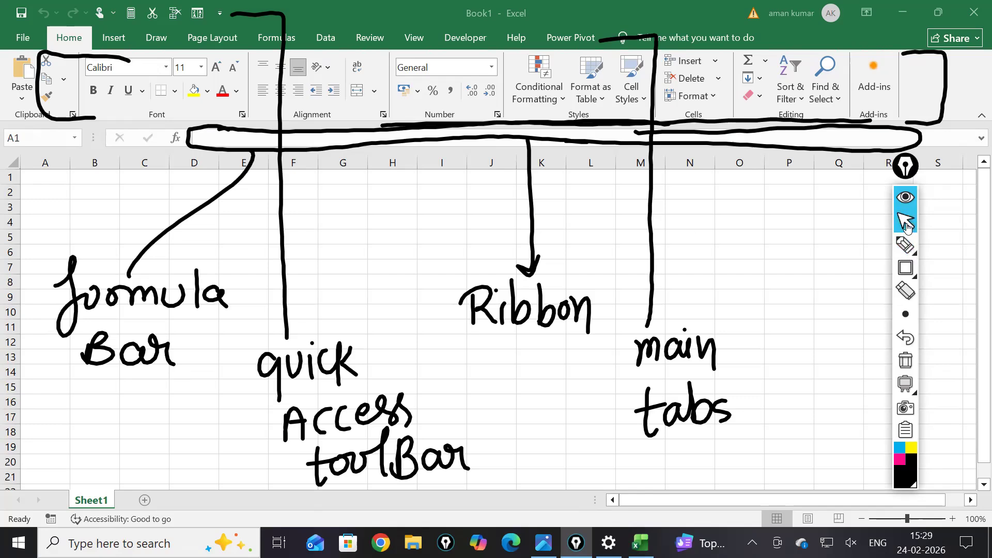
left_click(734, 218)
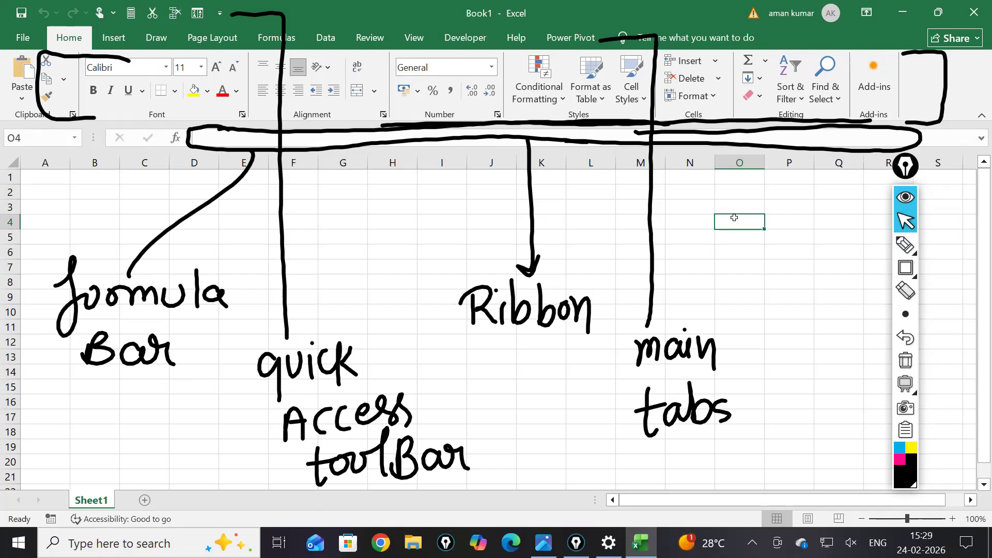
Draw an arrow pointing up to cell O4 and label it "Active cell"
left_click(909, 251)
left_click_drag(762, 233, 765, 338)
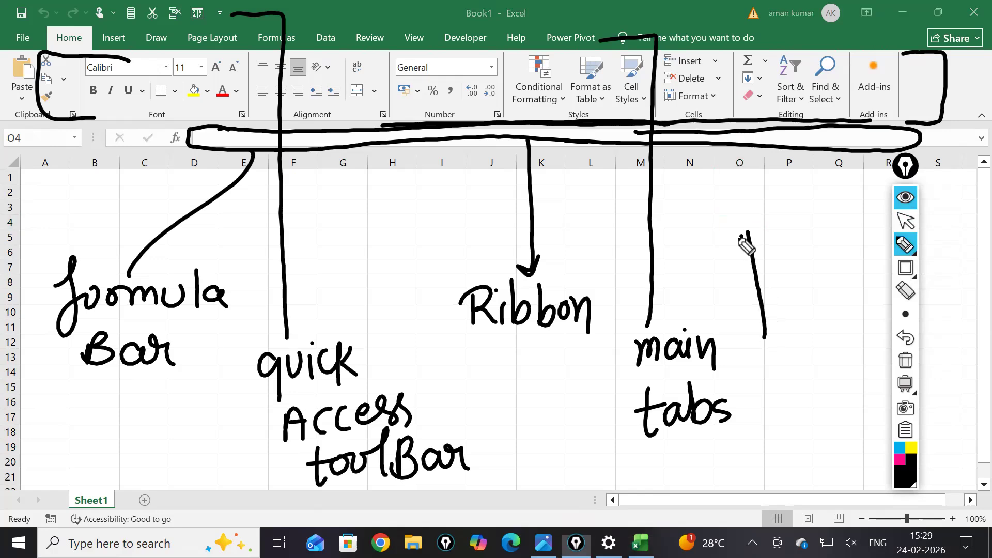
left_click_drag(736, 247, 767, 250)
left_click_drag(757, 366, 790, 365)
mouse_move(802, 323)
left_mouse_down()
mouse_move(809, 355)
mouse_move(821, 331)
left_mouse_up()
mouse_move(827, 340)
left_mouse_down()
mouse_move(829, 357)
mouse_move(853, 325)
mouse_move(860, 349)
left_mouse_up()
mouse_move(790, 385)
left_mouse_down()
mouse_move(791, 408)
mouse_move(852, 391)
left_mouse_up()
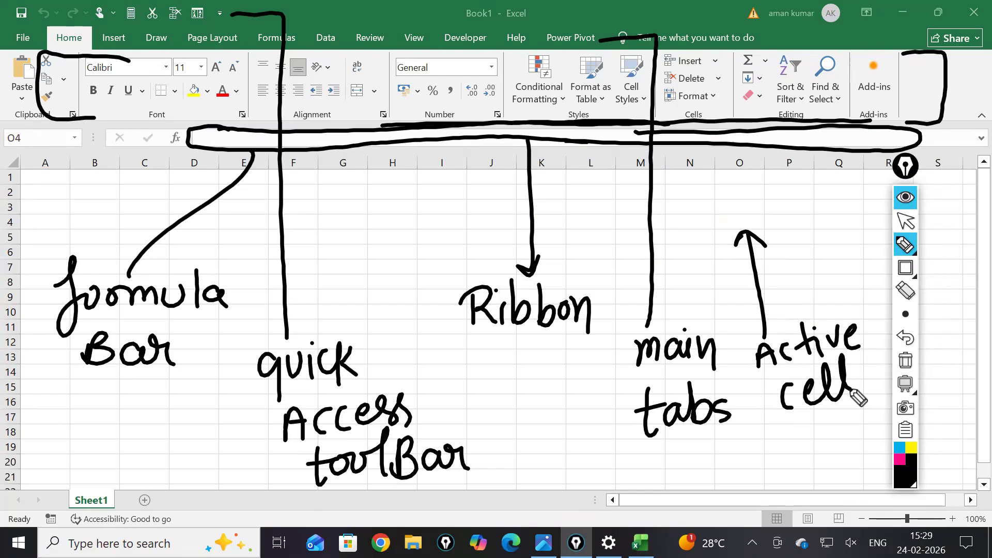
Toggle the ink's visibility and clear all interface annotations from the worksheet
left_click(909, 203)
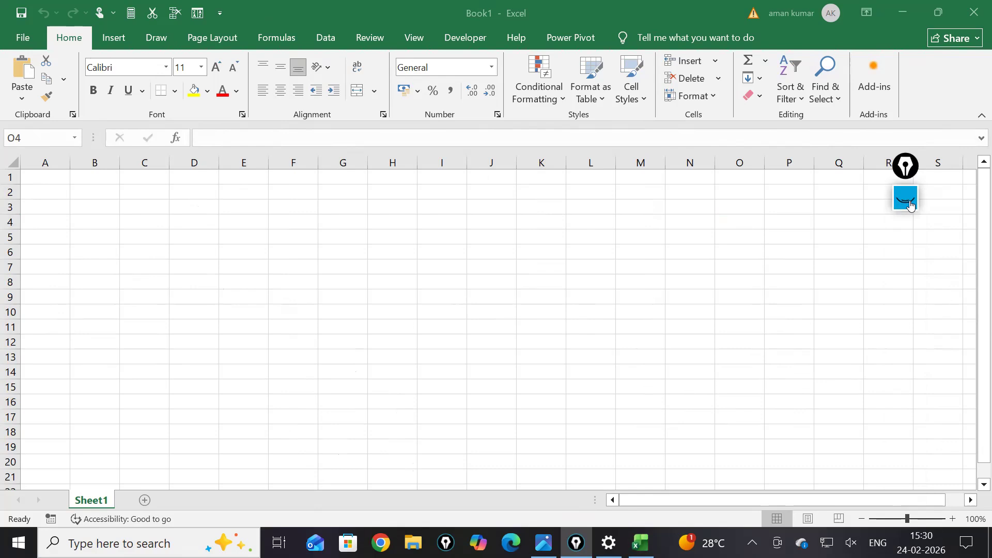
left_click(909, 205)
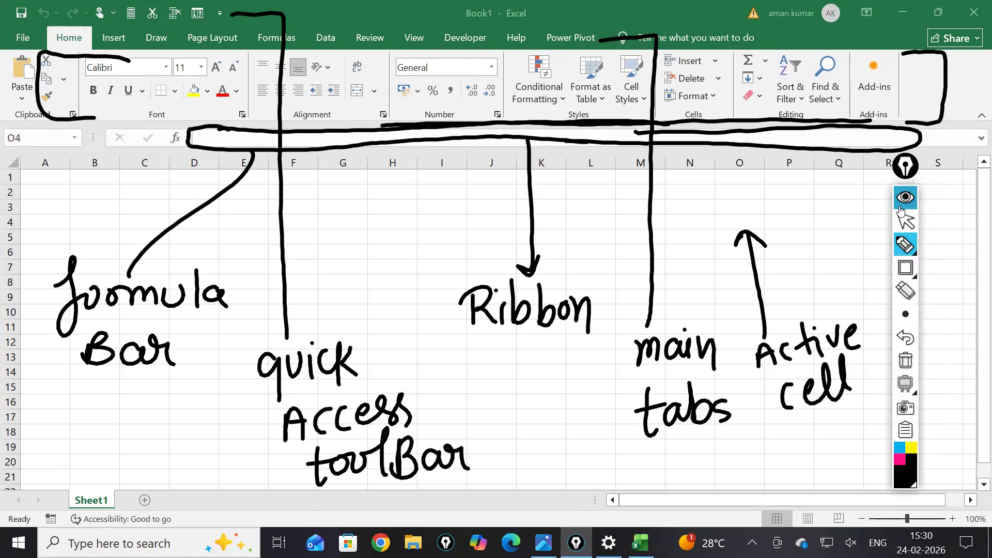
left_click(906, 360)
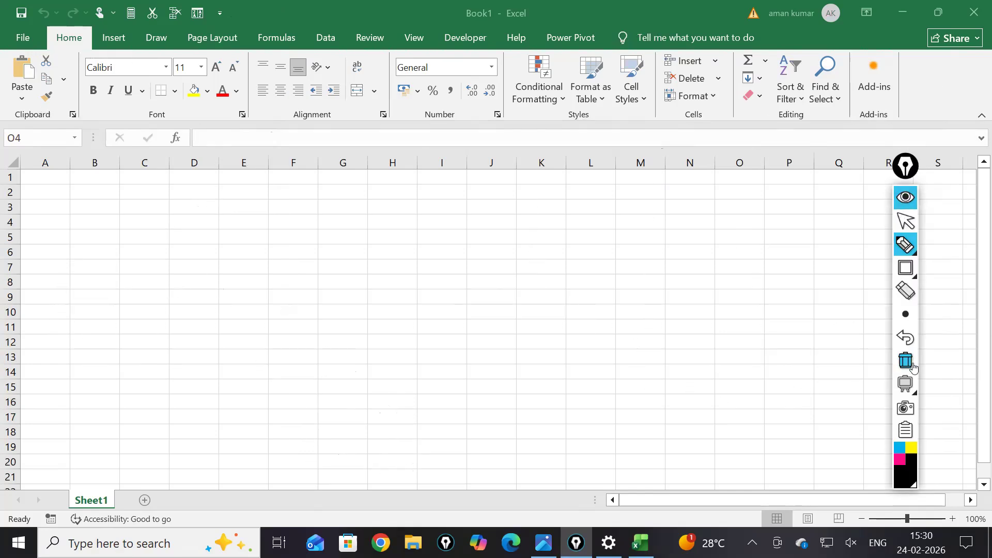
Circle the Developer tab freehand and, with the ink hidden, open the Excel Options dialog
mouse_move(482, 24)
left_mouse_down()
mouse_move(443, 52)
mouse_move(471, 20)
left_mouse_up()
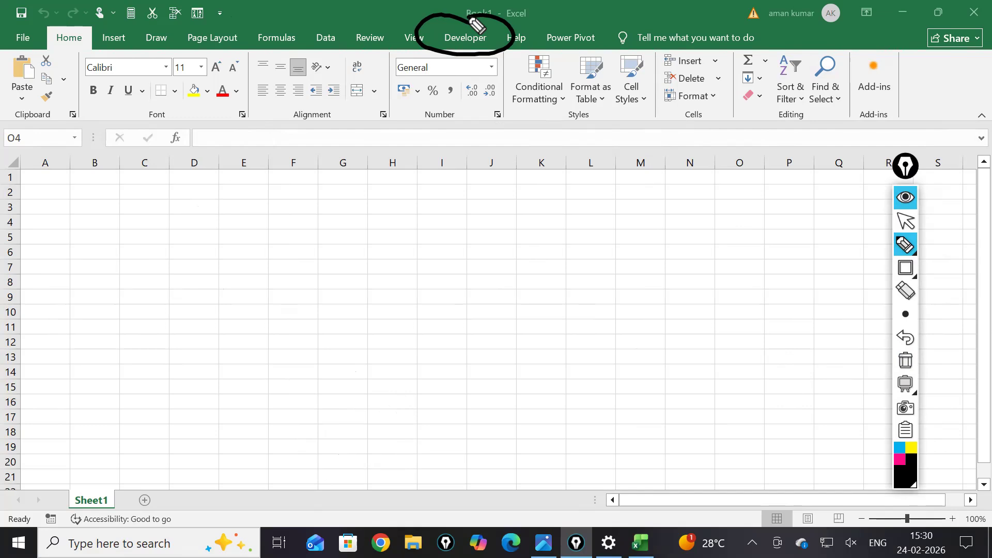
left_click(908, 199)
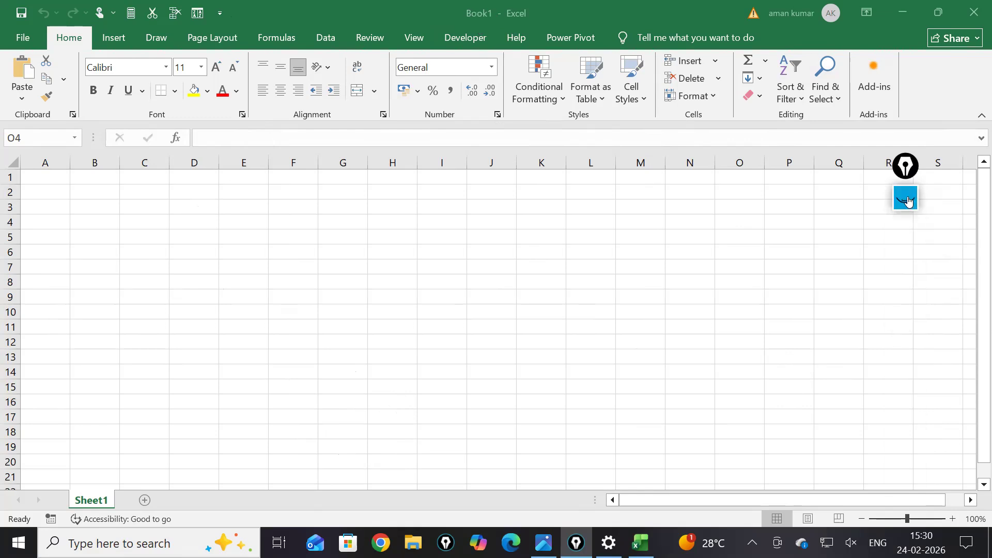
left_click(29, 43)
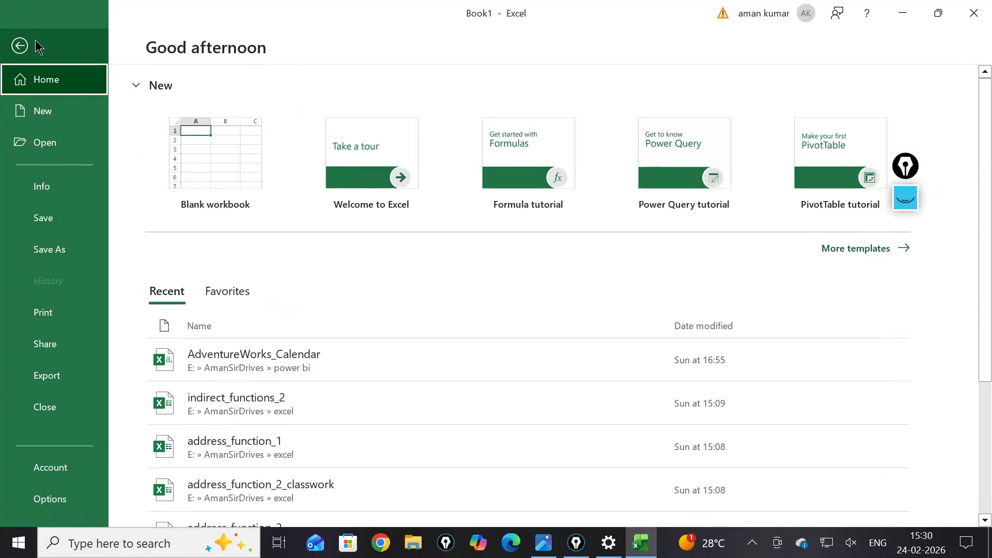
left_click(66, 497)
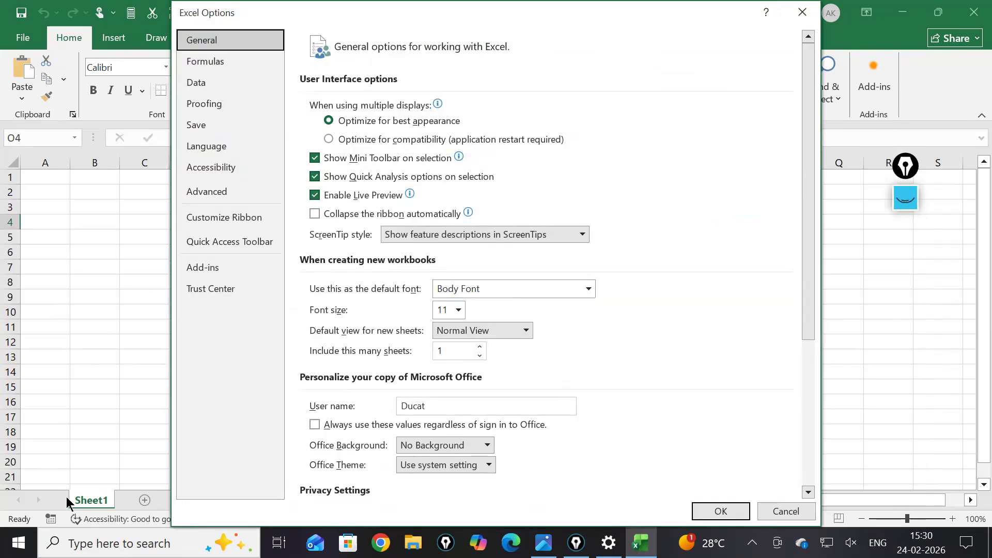
Clear the previous ink and outline the Customize Ribbon and Quick Access Toolbar categories freehand
left_click(905, 198)
left_click(907, 361)
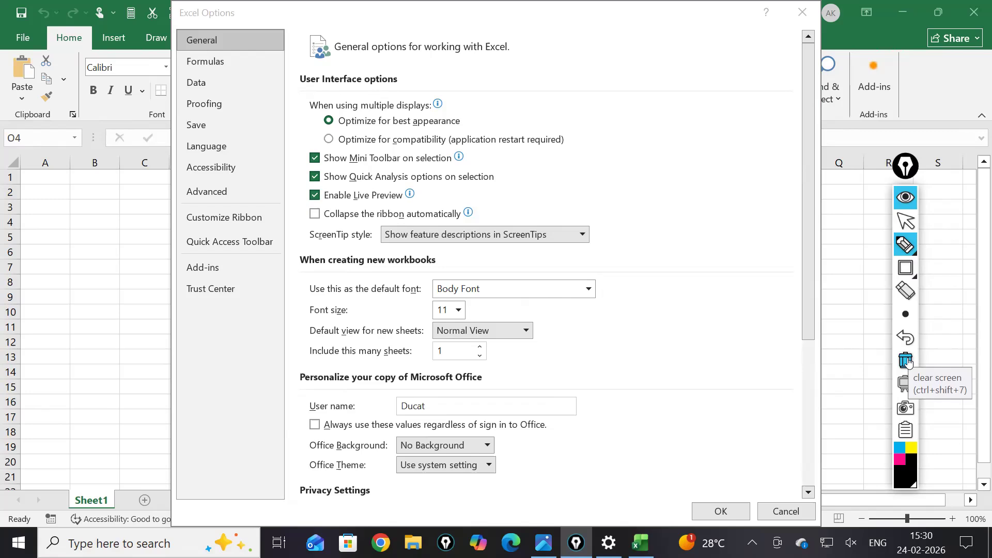
mouse_move(267, 205)
left_mouse_down()
mouse_move(170, 212)
mouse_move(289, 256)
mouse_move(292, 210)
mouse_move(247, 205)
left_mouse_up()
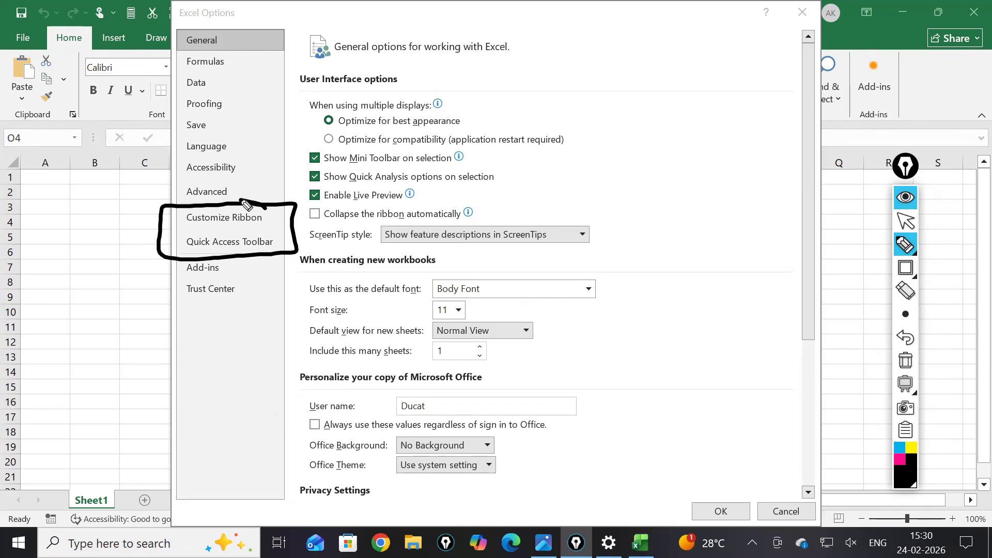
Circle the Developer entry among the main tabs in the Customize Ribbon options freehand, and accept the dialog with the ink hidden
left_click(903, 223)
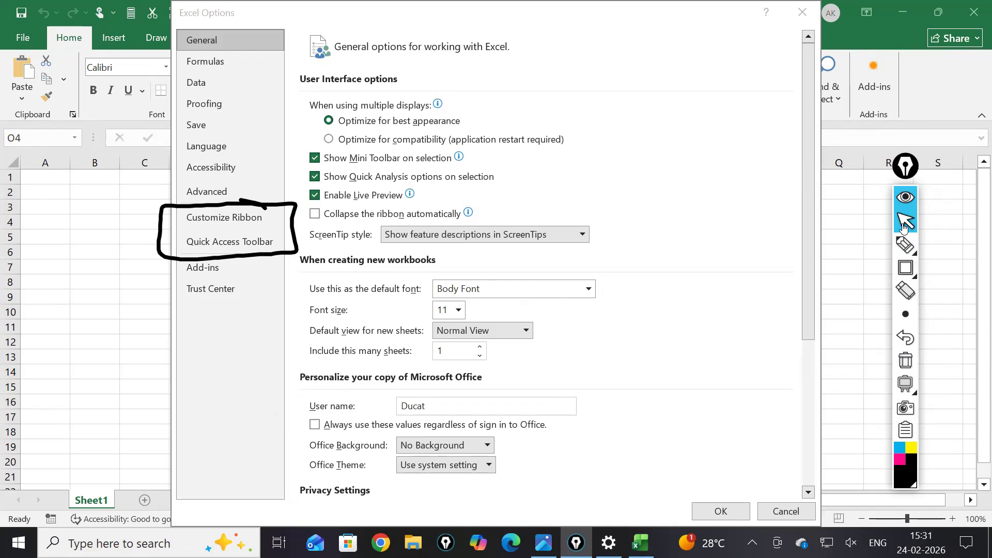
left_click(239, 220)
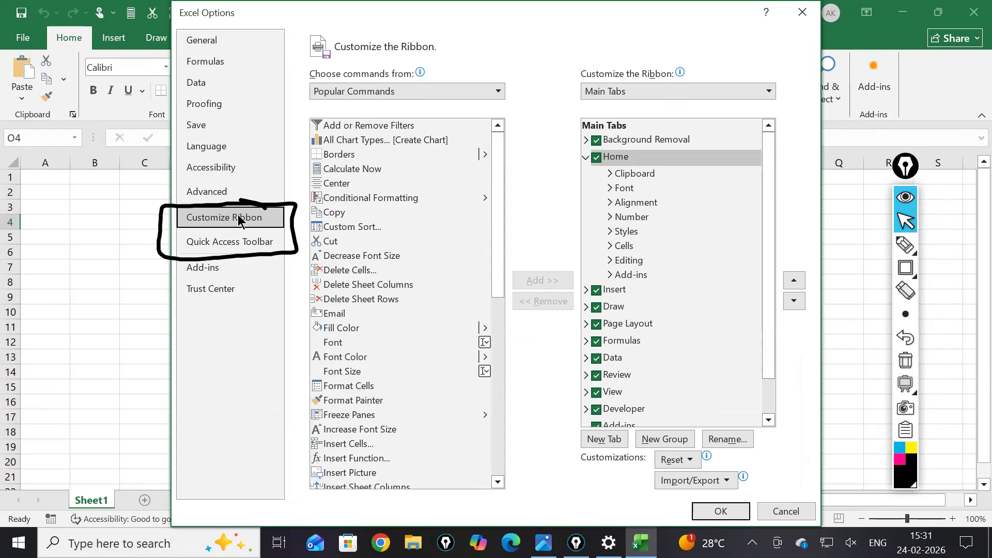
left_click(904, 253)
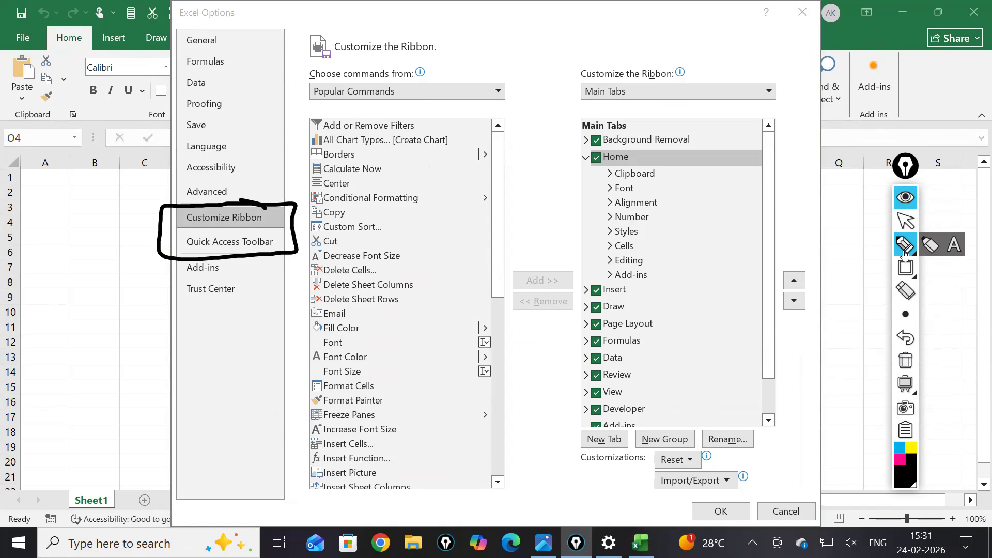
mouse_move(655, 394)
left_mouse_down()
mouse_move(632, 434)
mouse_move(663, 403)
left_mouse_up()
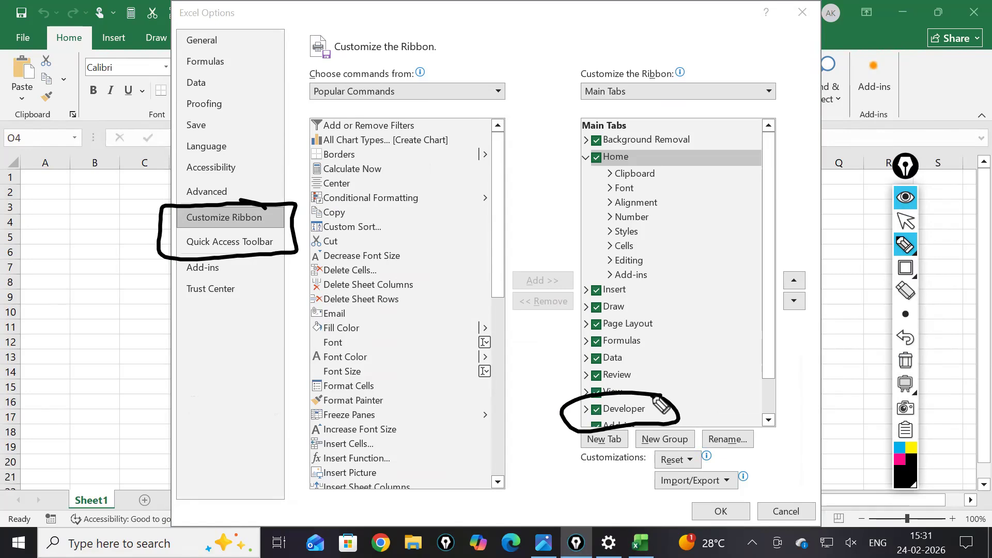
left_click(905, 202)
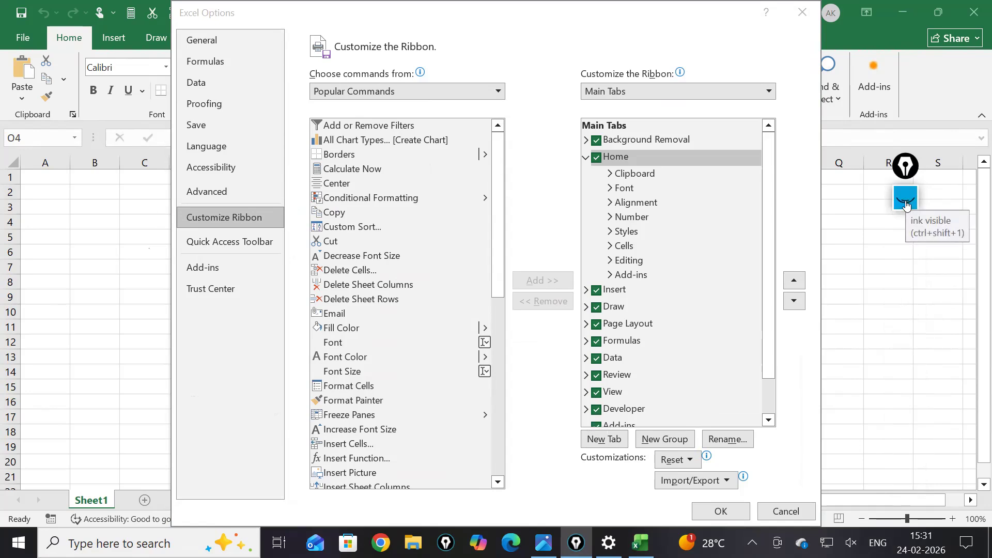
left_click(718, 513)
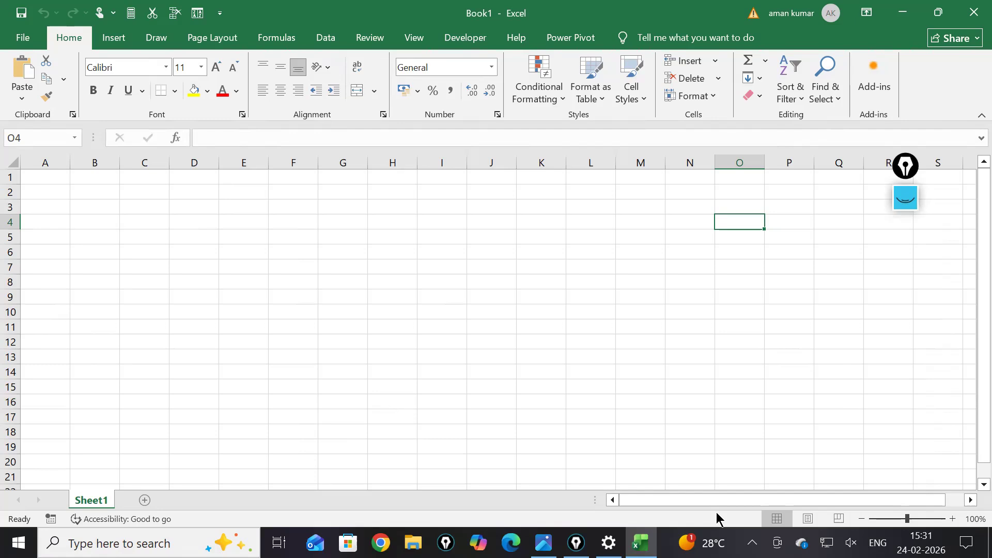
Examine how the active cell changes by selecting individual cells such as H4, D4 and D2 in the enlarged worksheet
left_click(393, 222)
scroll(631, 353, "up", 9)
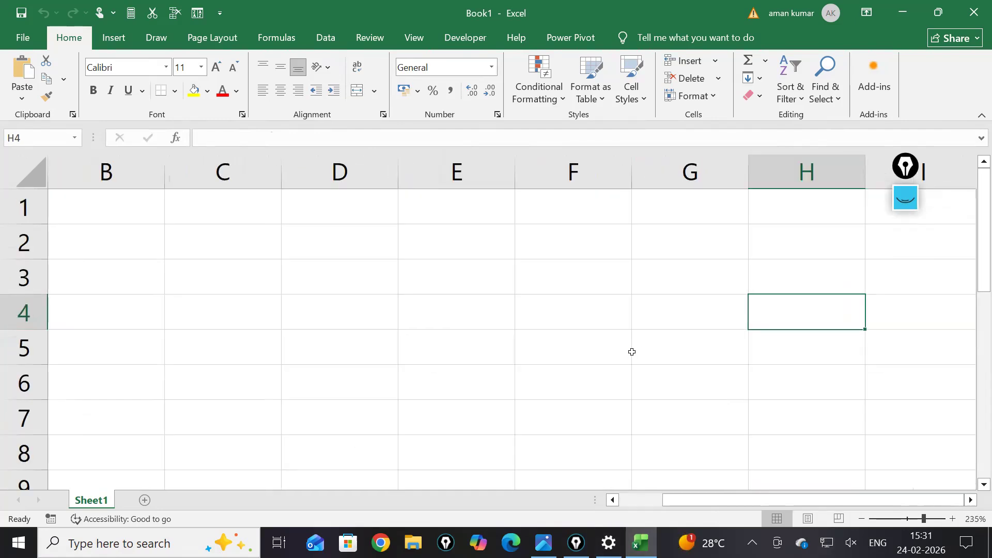
scroll(631, 352, "up", 1)
left_click(378, 279)
left_click(398, 246)
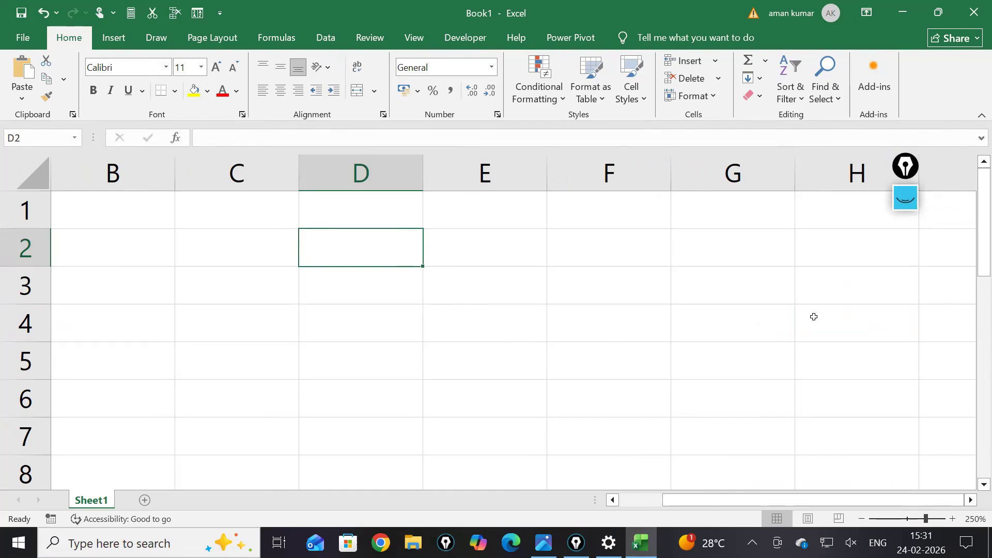
left_click(434, 286)
left_click(442, 248)
left_click(376, 263)
left_click(366, 328)
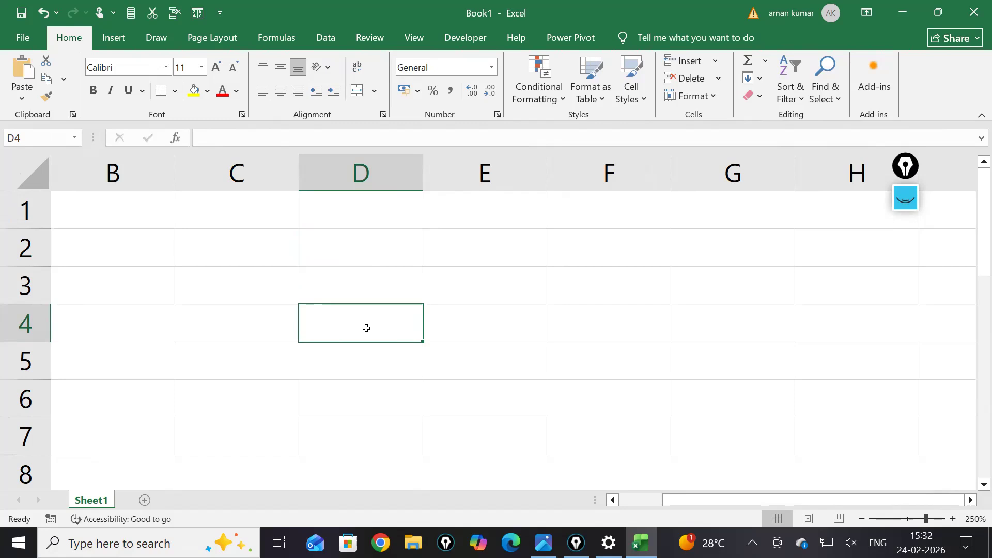
left_click(353, 251)
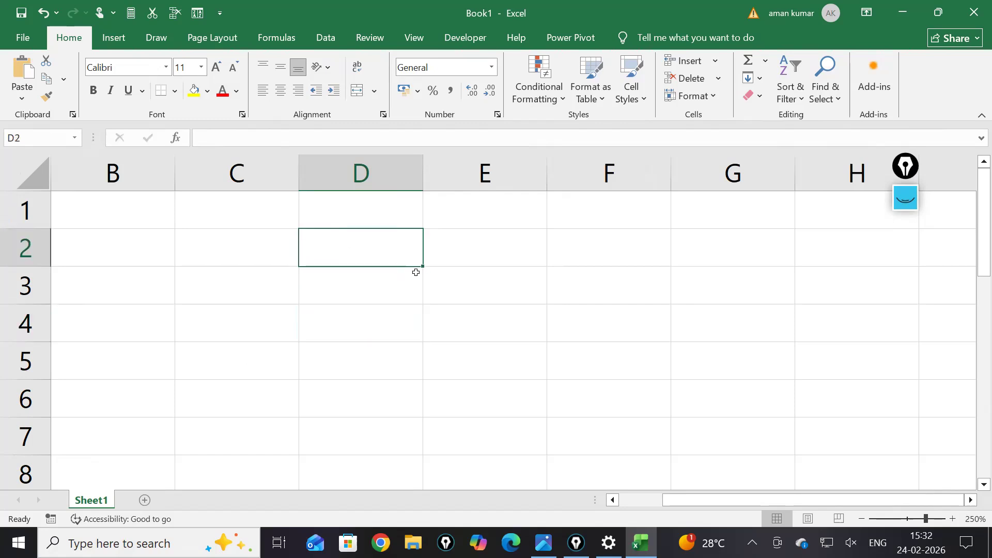
Enter the headings Name, Marks and Result in cells A1, B1 and C1
scroll(714, 485, "down", 4, "ctrl")
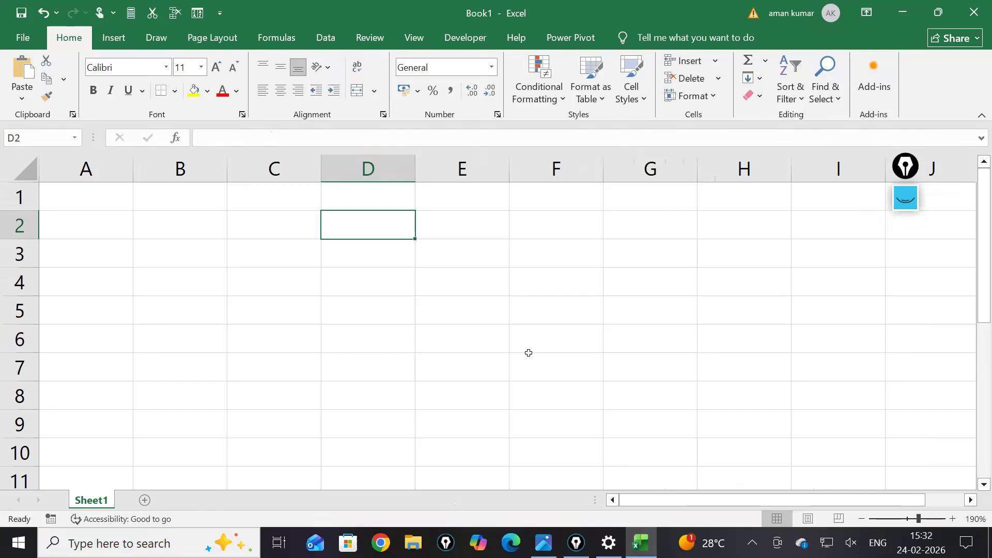
scroll(496, 356, "up", 4, "ctrl")
left_click(168, 226)
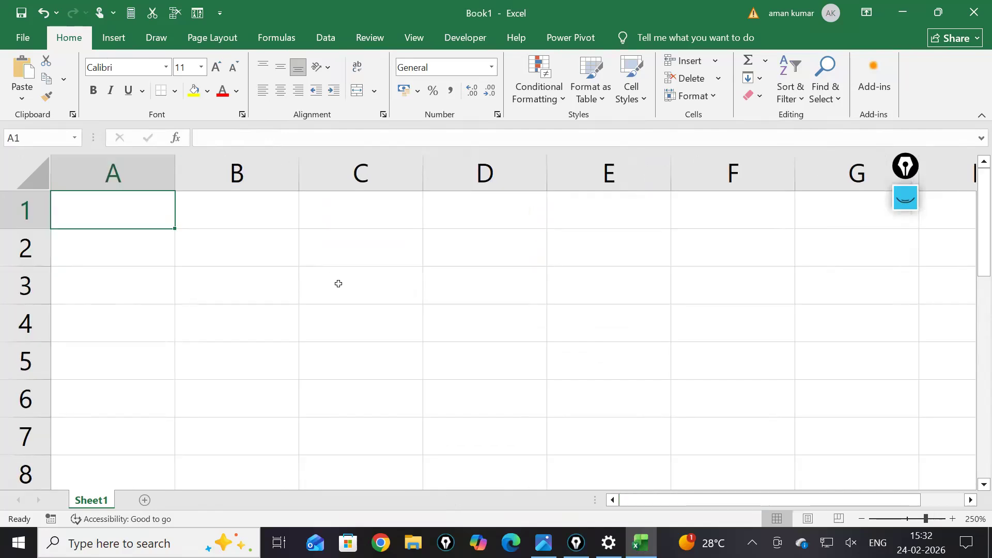
type("Name")
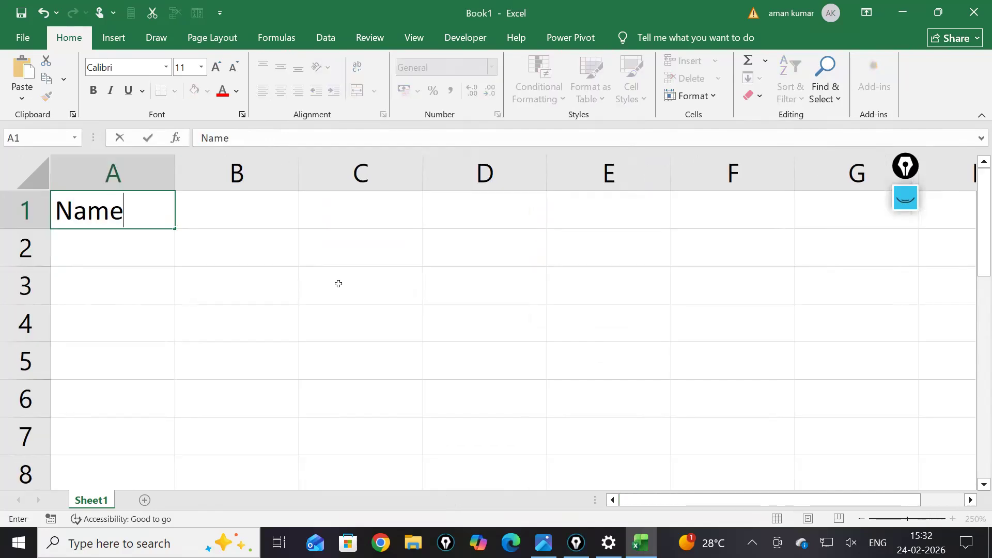
key("Tab")
type("Marks")
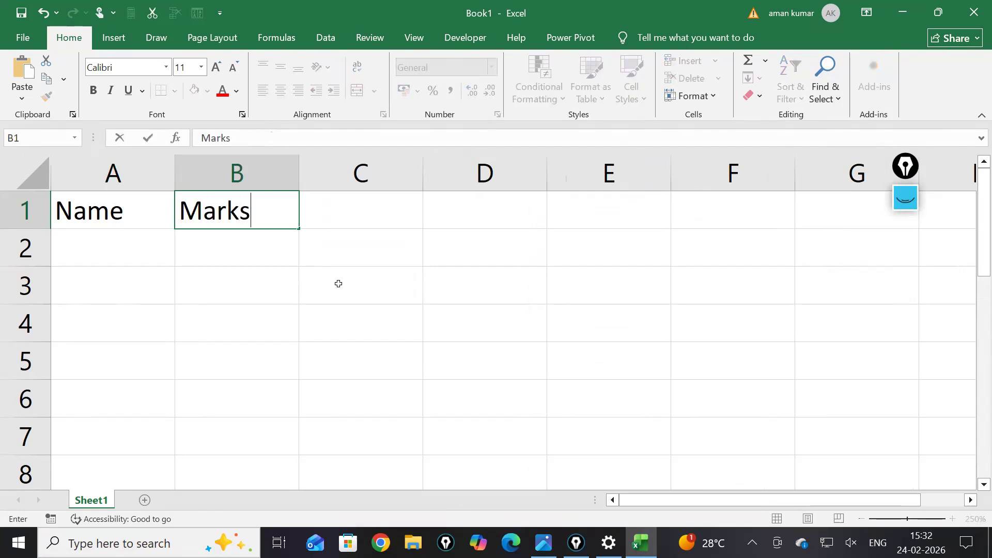
key("Tab")
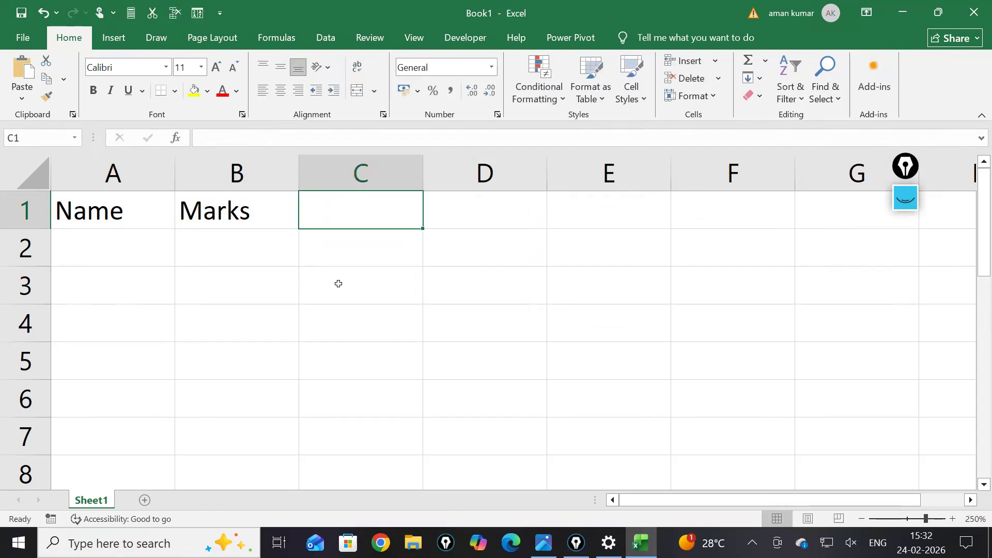
type("Result")
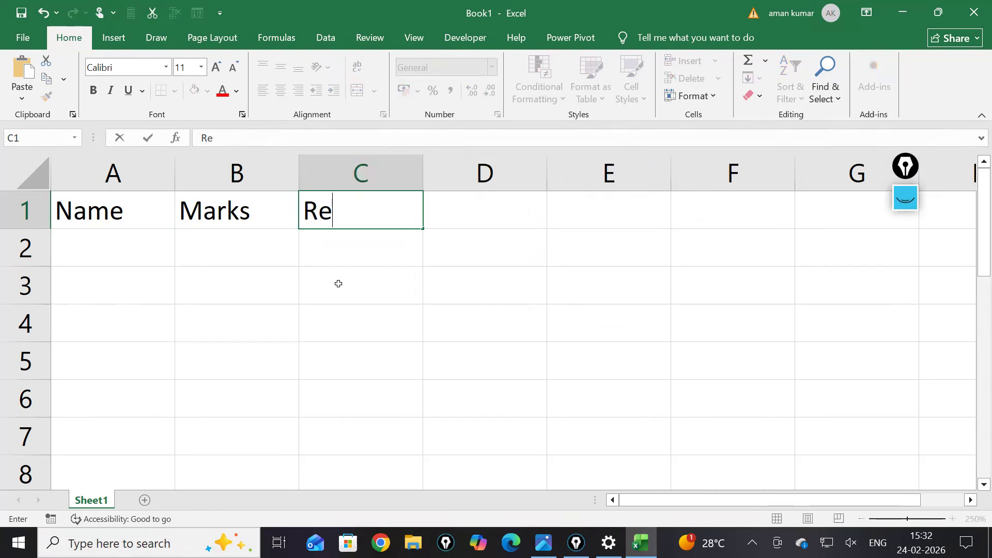
left_click(326, 277)
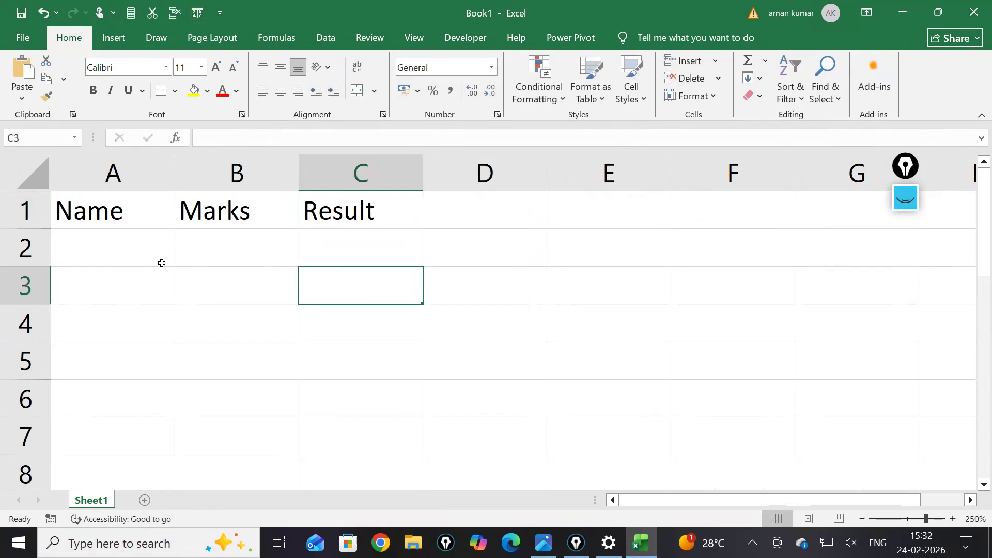
Enter four students' first names in cells A2 to A5 under the Name heading
left_click(161, 261)
type("aman")
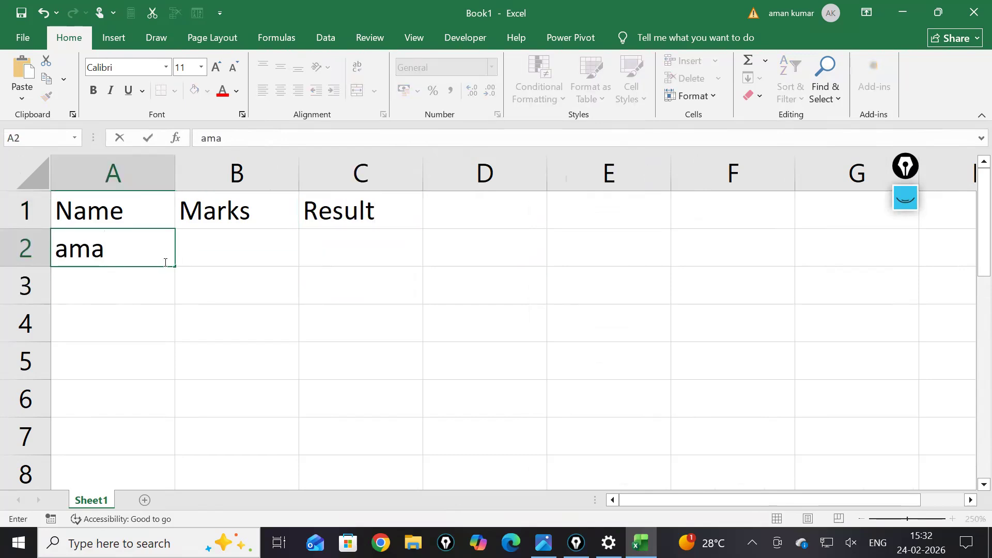
key("Return")
type("ajay")
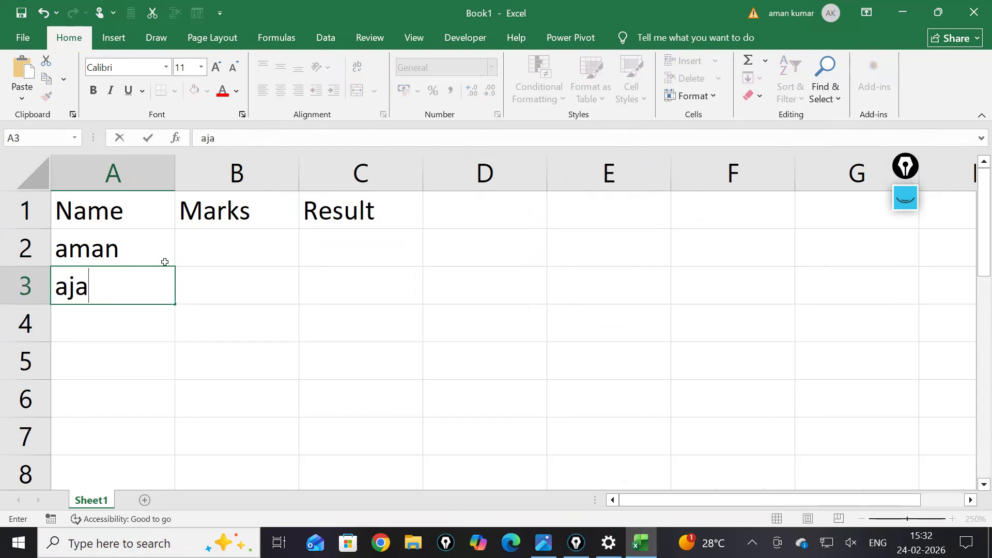
key("Return")
type("arun")
key("Return")
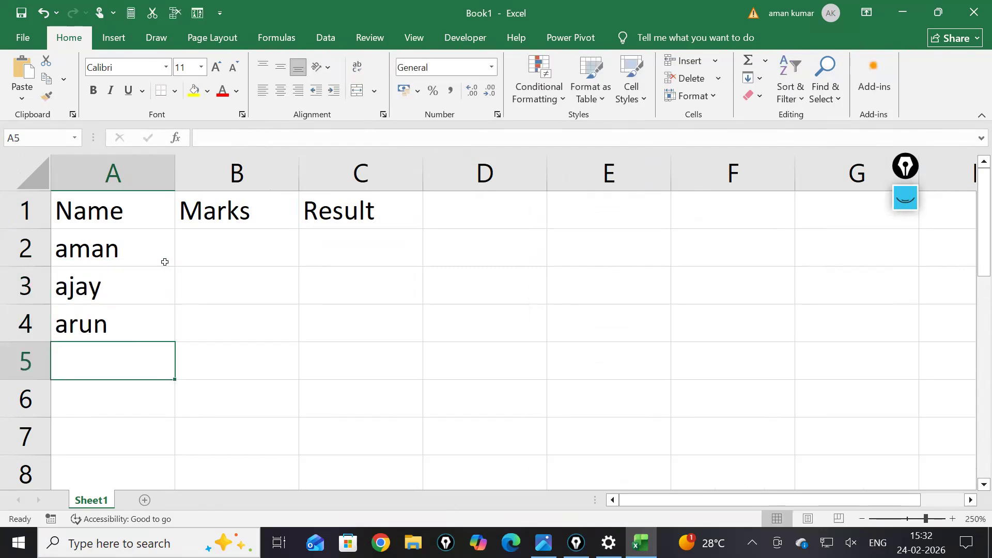
type("ashok")
key("Return")
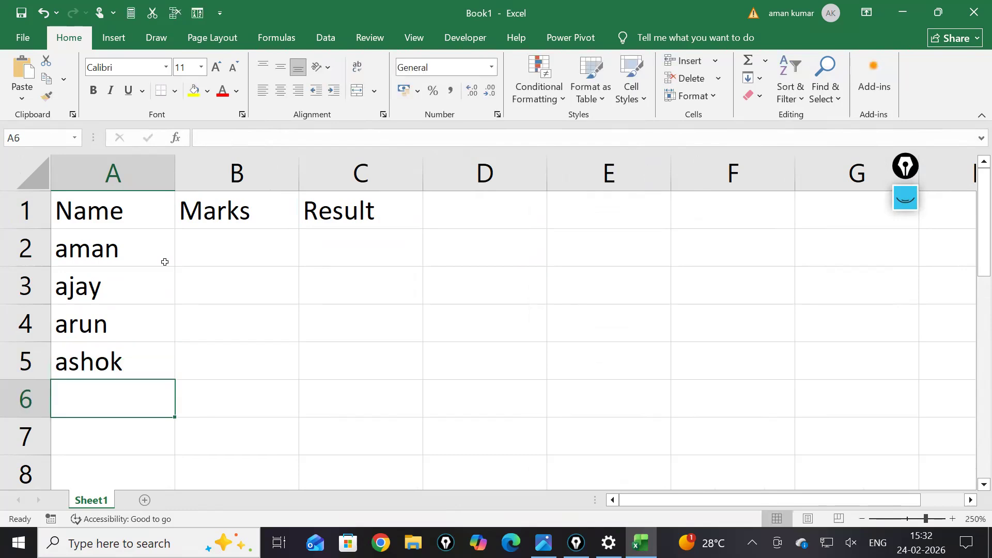
Enter 11 in cell B2 under the Marks heading and reselect that cell
left_click(269, 250)
type("11")
key("Return")
left_click(270, 251)
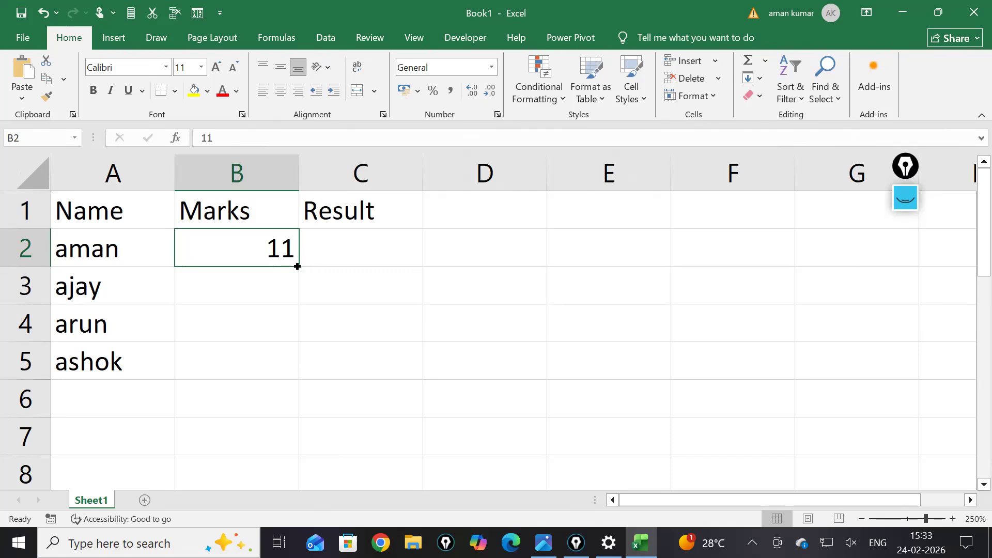
Copy the mark 11 from B2 down to B5 with the fill handle and undo the fill
left_click_drag(297, 266, 297, 266)
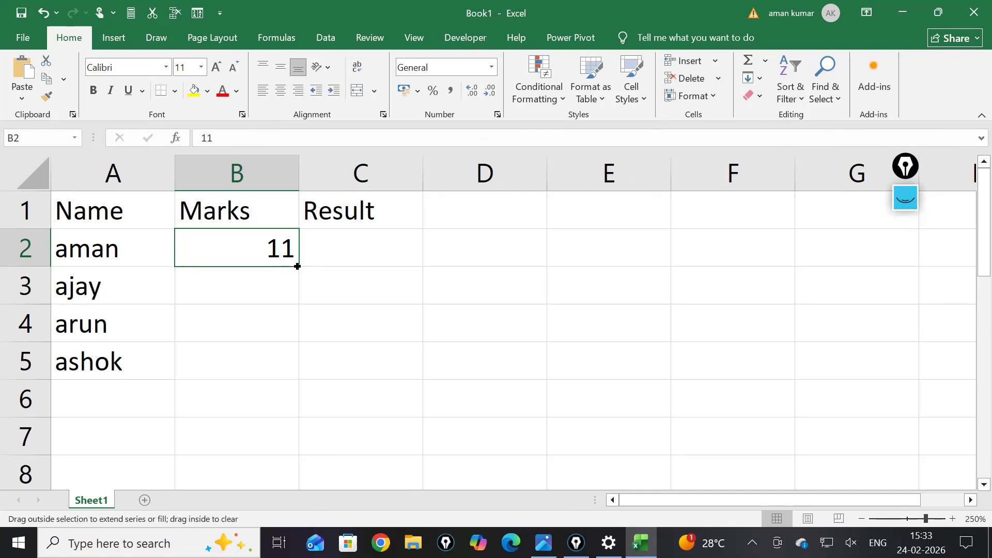
left_click_drag(302, 295, 300, 380)
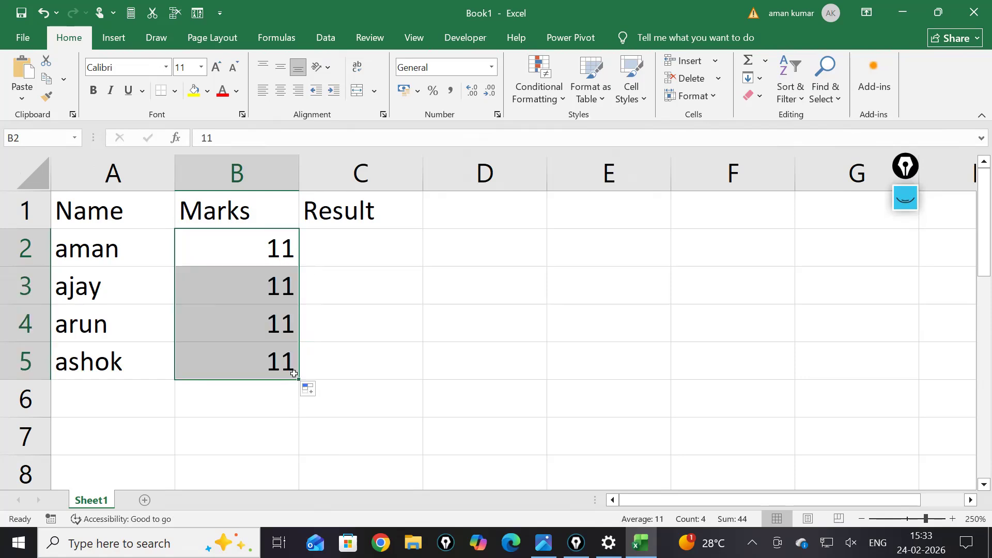
key("ctrl+z")
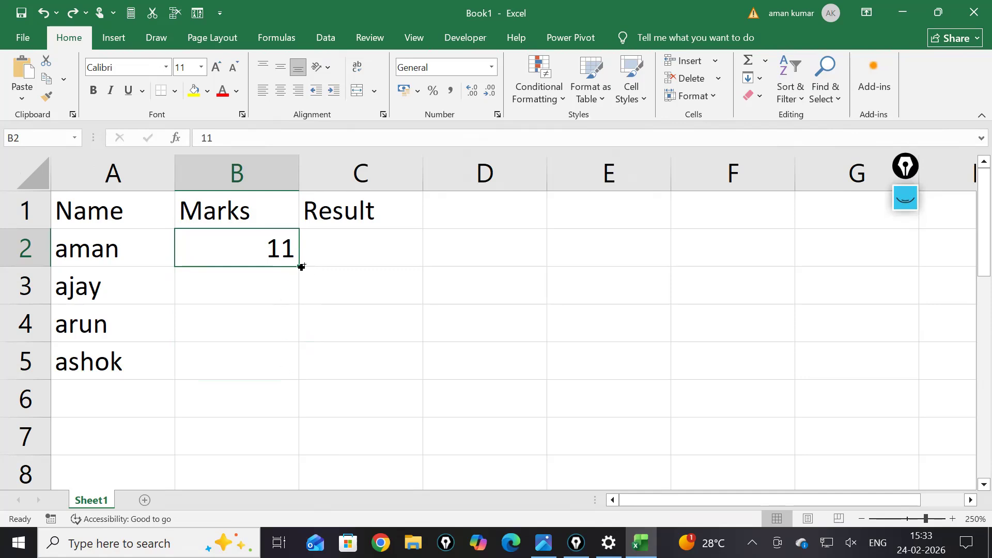
Fill the marks from B2 down to B5 as an incrementing series from 11 to 14
left_click_drag(301, 267, 292, 368)
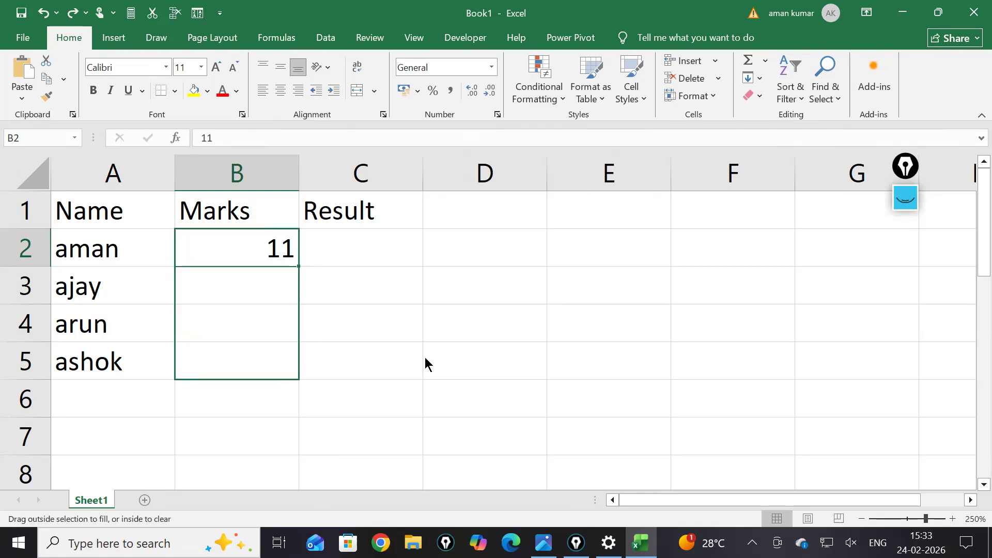
mouse_move(576, 543)
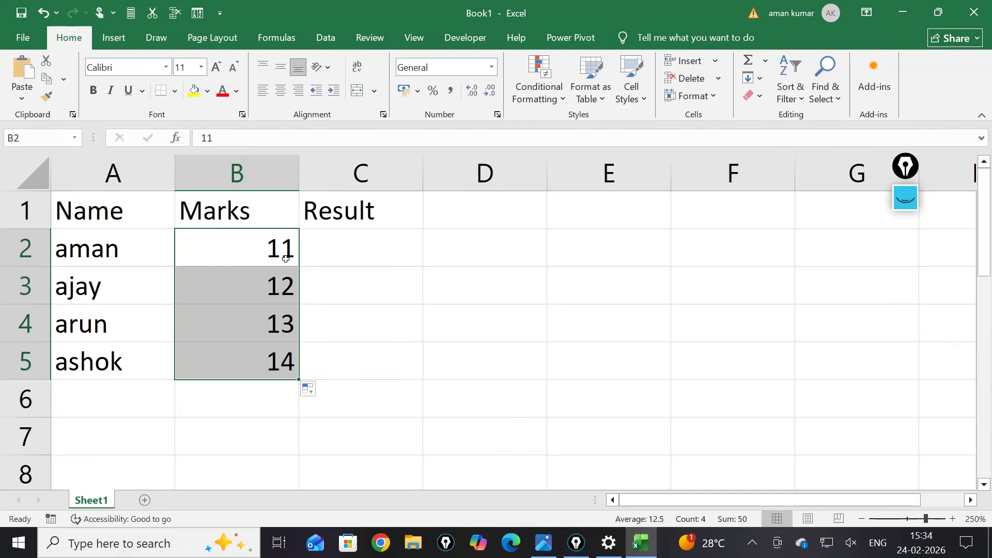
Enter the logical values TRUE in C2 and FALSE in C3 under the Result heading
left_click(334, 262)
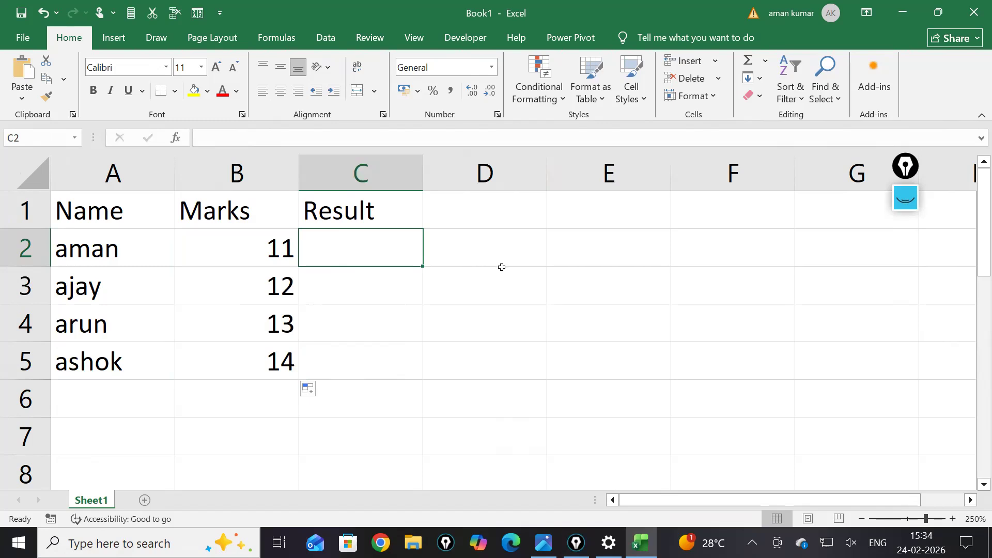
type("True")
key("Return")
type("False")
key("Return")
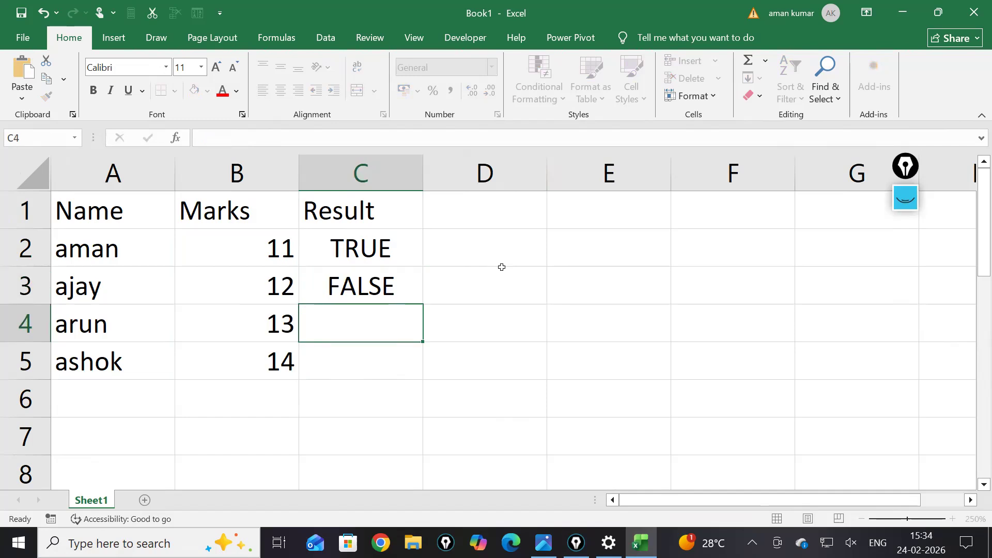
Enter the logical values TRUE in C4 and FALSE in C5 under the Result heading
type("True")
key("Return")
type("T")
key("BackSpace")
type("False")
key("Return")
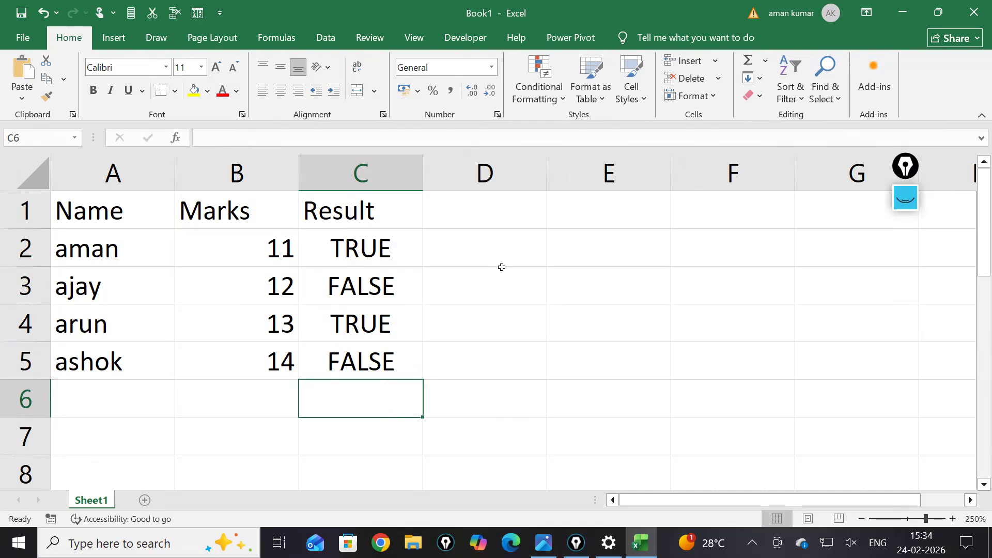
Clear the old ink and draw arrows below the Name and Marks values with handwritten labels "Left" and "Right"
left_click(906, 207)
left_click(904, 365)
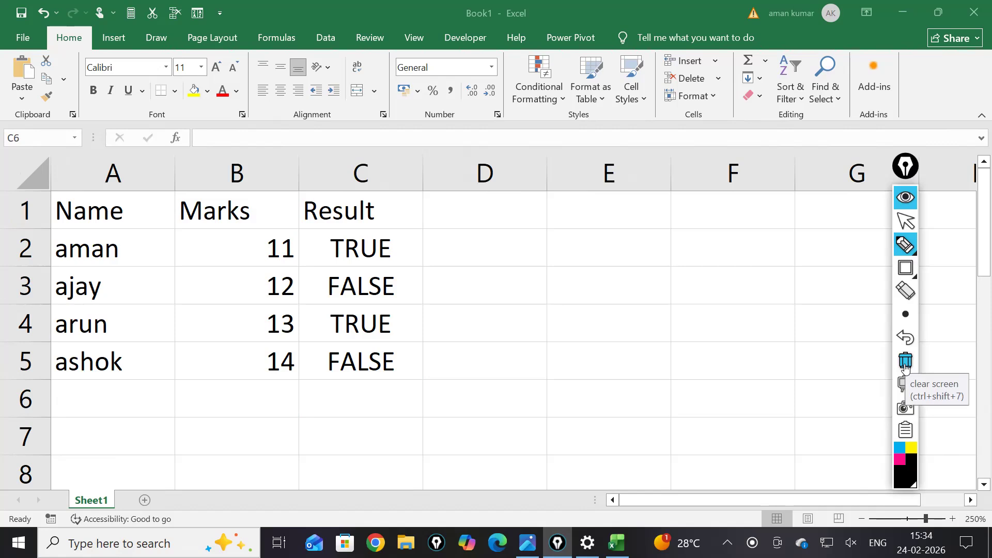
mouse_move(131, 239)
left_mouse_down()
mouse_move(129, 381)
mouse_move(147, 379)
mouse_move(122, 421)
mouse_move(138, 449)
mouse_move(156, 399)
mouse_move(151, 425)
mouse_move(166, 414)
left_mouse_up()
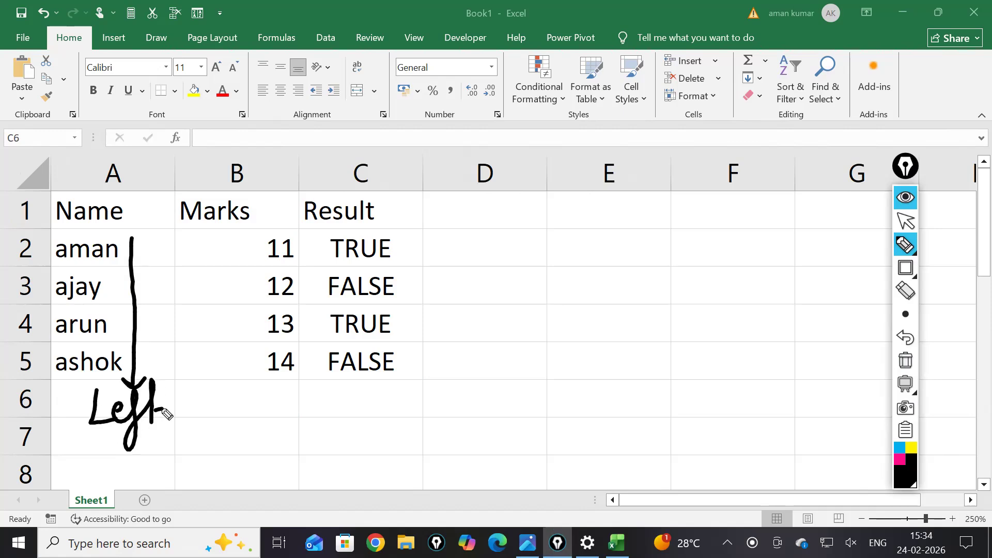
mouse_move(273, 376)
left_mouse_down()
mouse_move(273, 416)
mouse_move(280, 406)
left_mouse_up()
mouse_move(244, 436)
left_mouse_down()
mouse_move(277, 454)
mouse_move(287, 438)
mouse_move(290, 471)
mouse_move(311, 445)
mouse_move(337, 453)
left_mouse_up()
left_click_drag(339, 414, 337, 453)
left_click_drag(329, 435, 345, 428)
Bracket the Result values with an arrow to the handwritten label "Cent", and hide the ink
mouse_move(392, 233)
left_mouse_down()
mouse_move(457, 361)
mouse_move(428, 363)
left_mouse_up()
mouse_move(459, 304)
left_mouse_down()
mouse_move(533, 295)
mouse_move(529, 310)
left_mouse_up()
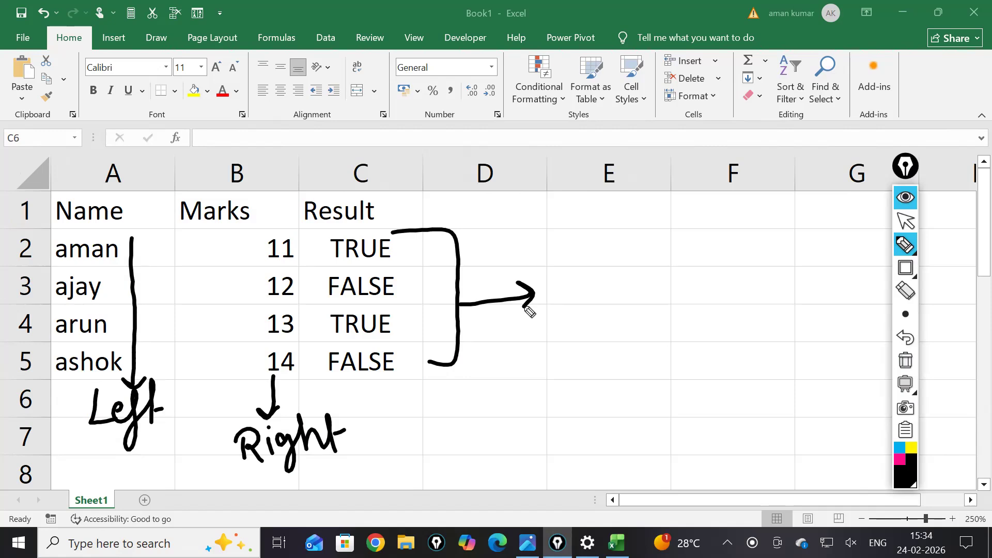
left_click_drag(571, 280, 627, 295)
mouse_move(627, 252)
left_mouse_down()
mouse_move(633, 298)
mouse_move(634, 277)
left_mouse_up()
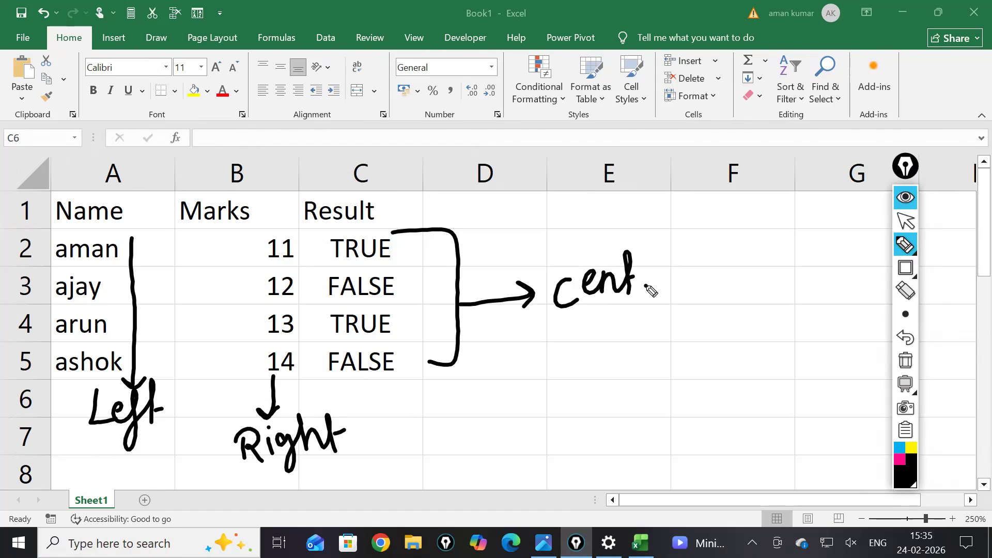
left_click(905, 197)
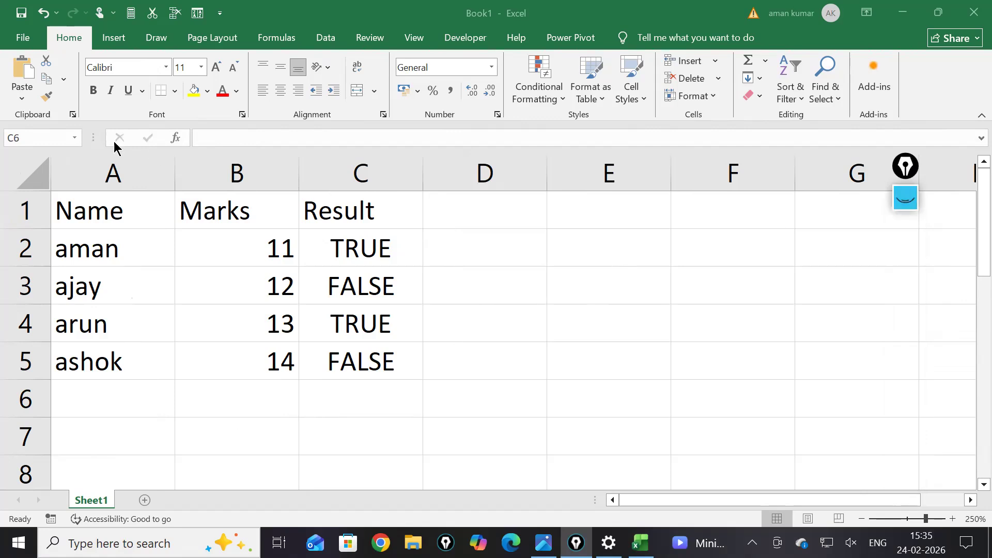
Insert a new column before the Name column and enter the heading Sno in A1
right_click(98, 168)
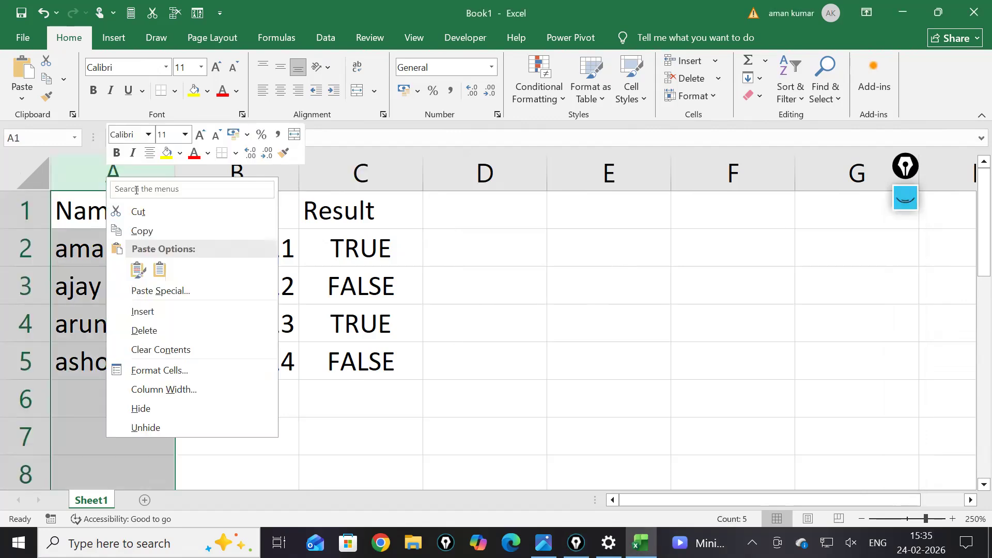
left_click(148, 312)
left_click(138, 210)
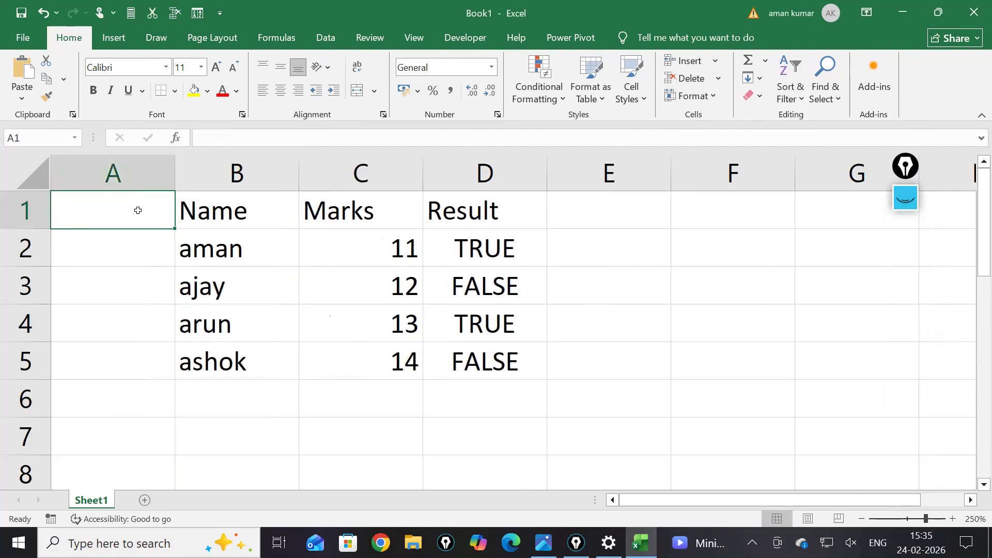
type("Sbo")
key("BackSpace")
key("BackSpace")
type("NP")
key("BackSpace")
type("o")
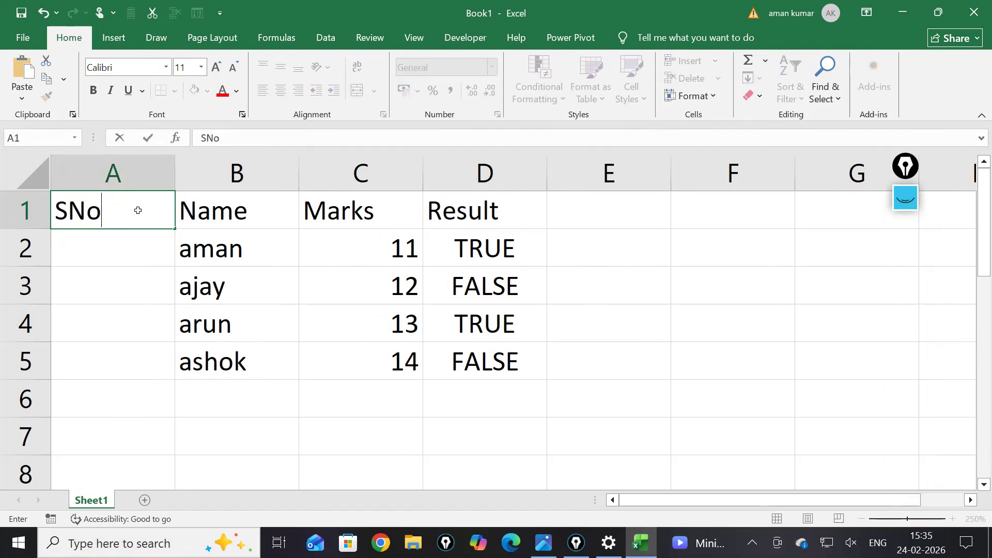
Enter 1 in A2 and fill the serial numbers down to A5 as a series from 1 to 4
left_click(121, 243)
type("1")
key("ctrl+Return")
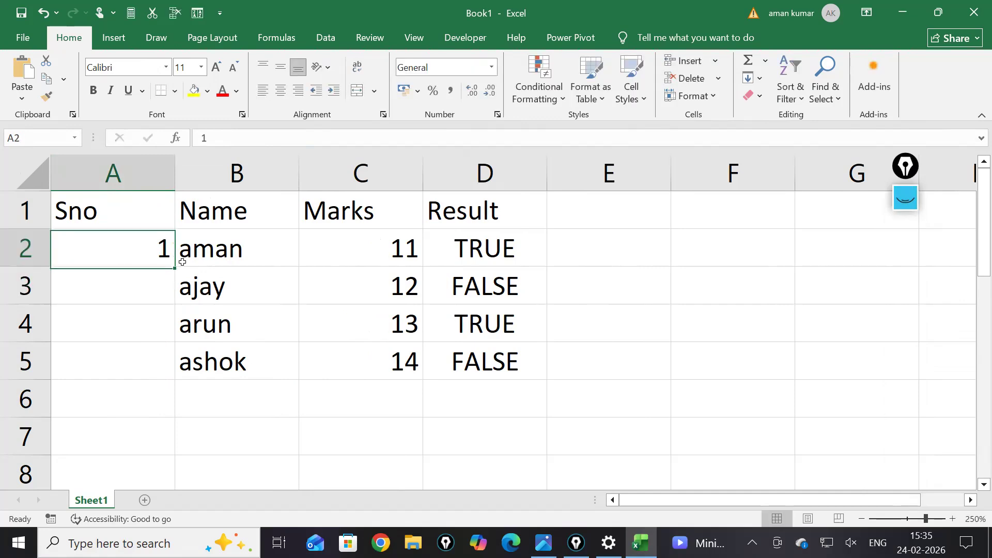
left_click_drag(177, 268, 164, 376)
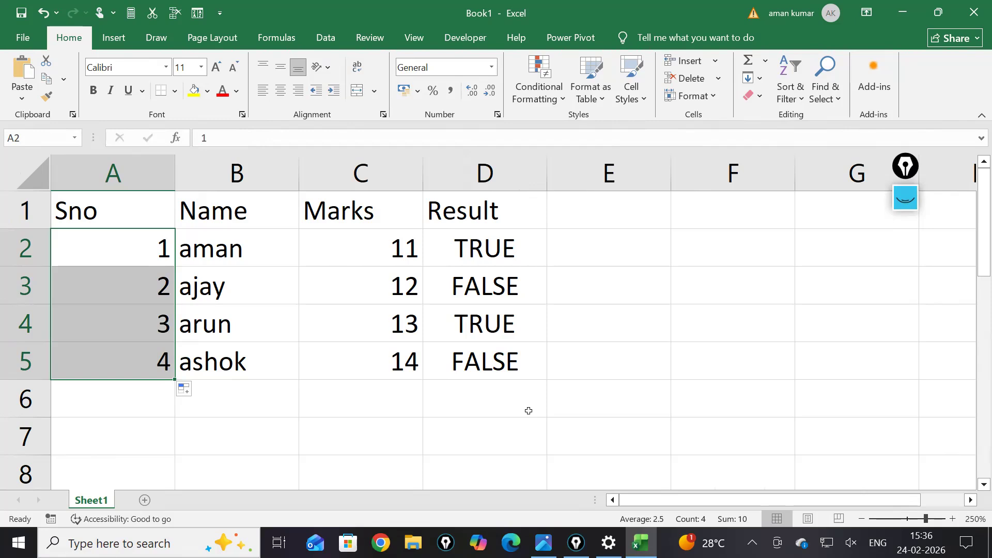
Clear the old ink, draw a vertical stroke below the Sno, Name and Result columns, and hide the ink
left_click(906, 199)
left_click(905, 360)
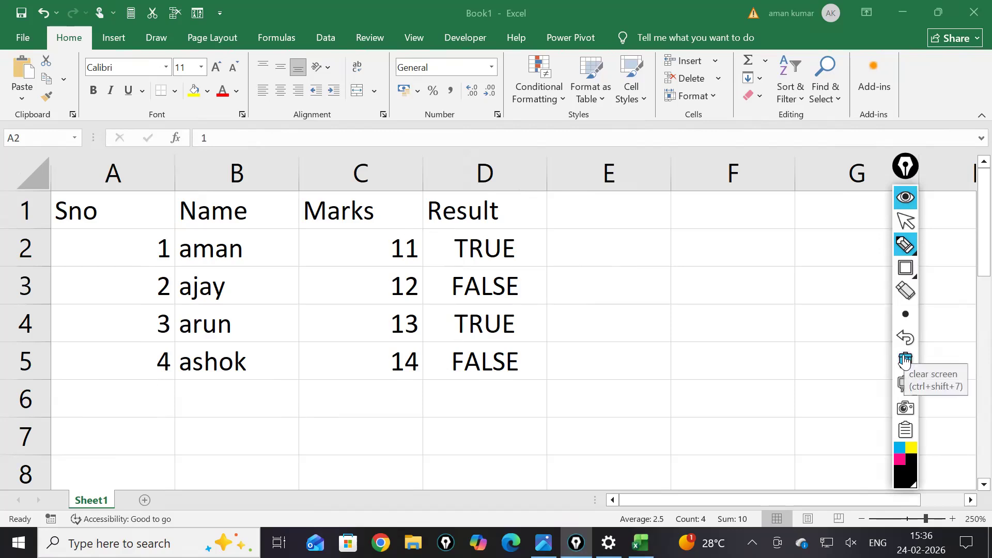
left_click_drag(155, 374, 152, 429)
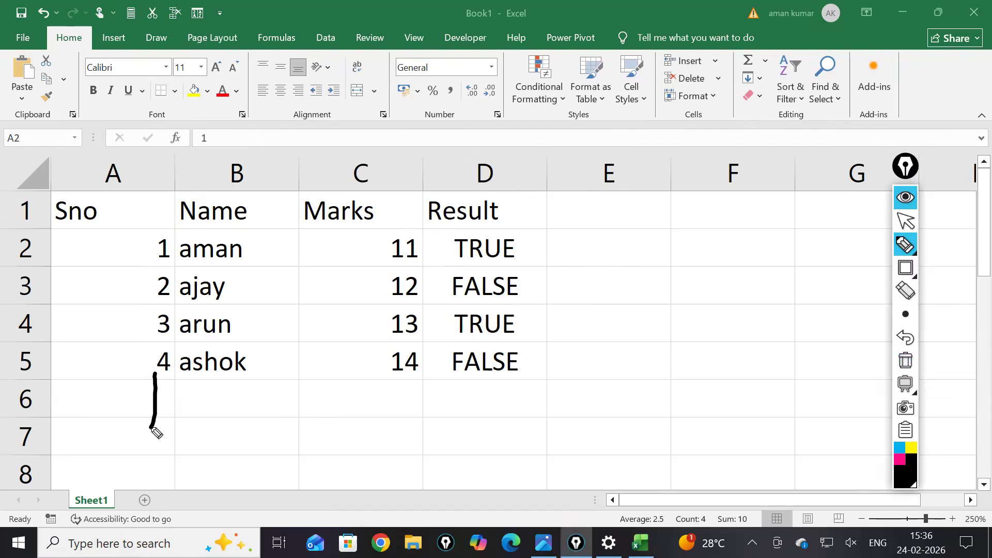
left_click_drag(229, 382, 227, 438)
left_click_drag(478, 379, 477, 453)
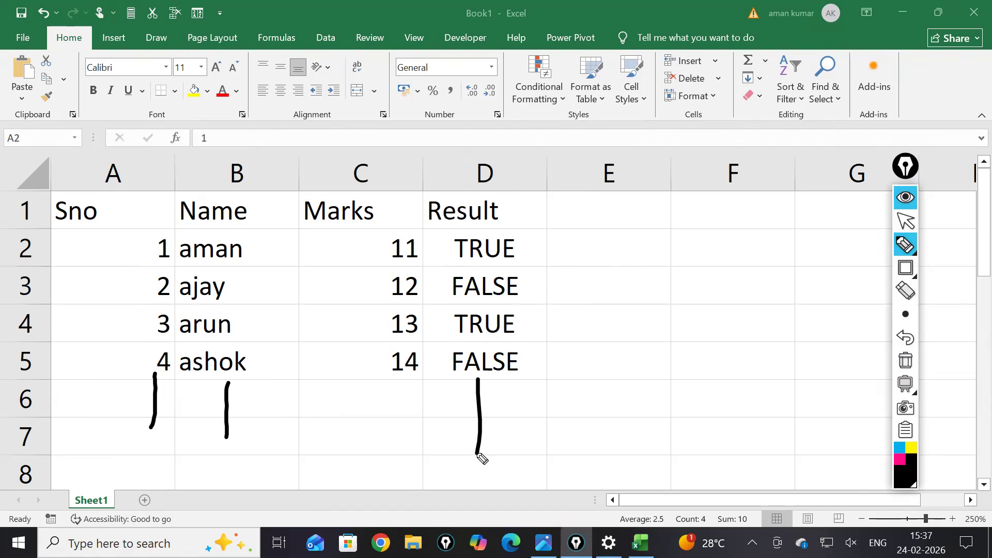
left_click(907, 203)
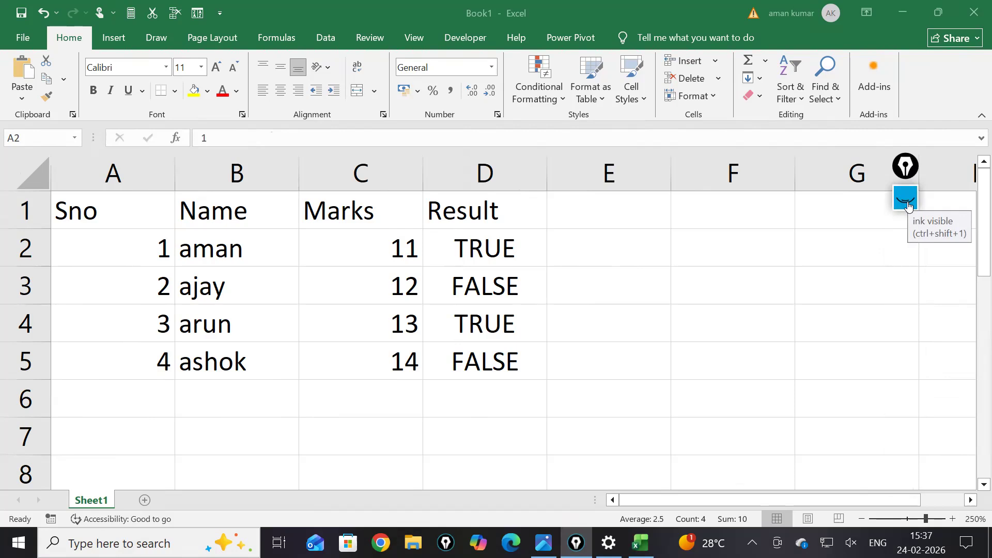
Set the font of the whole table A1:D5 to Algerian at size 16
left_click(235, 268)
left_click(234, 255)
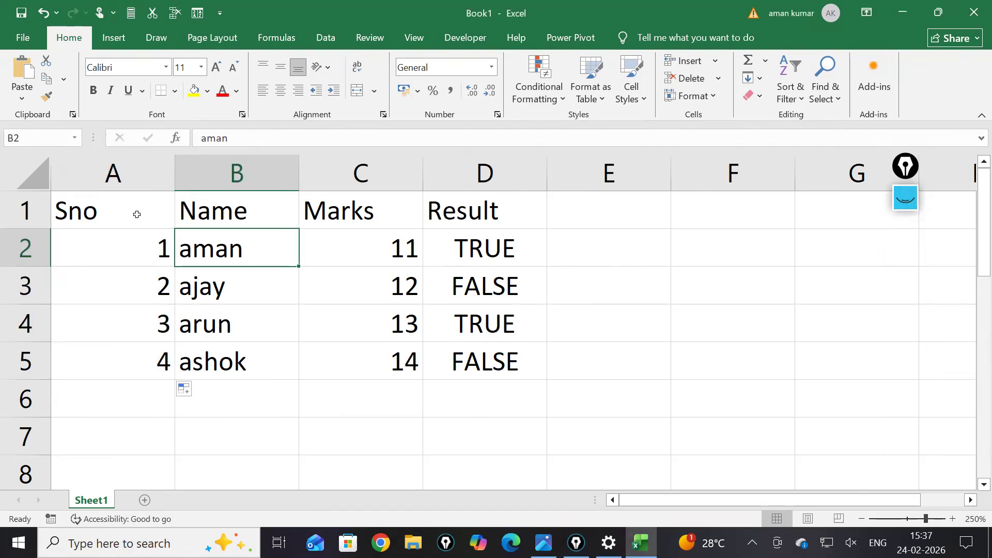
left_click(138, 215)
left_click_drag(142, 228, 489, 375)
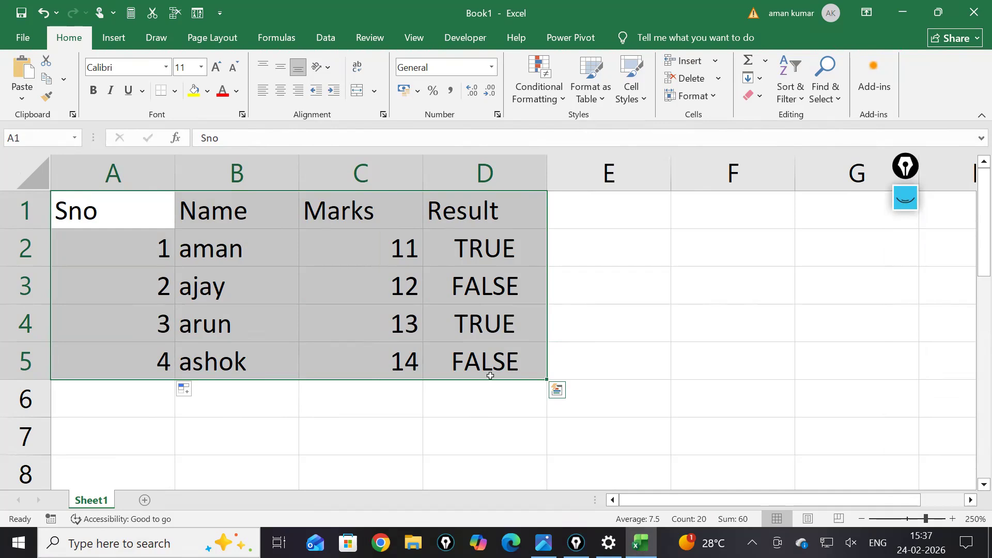
left_click(166, 66)
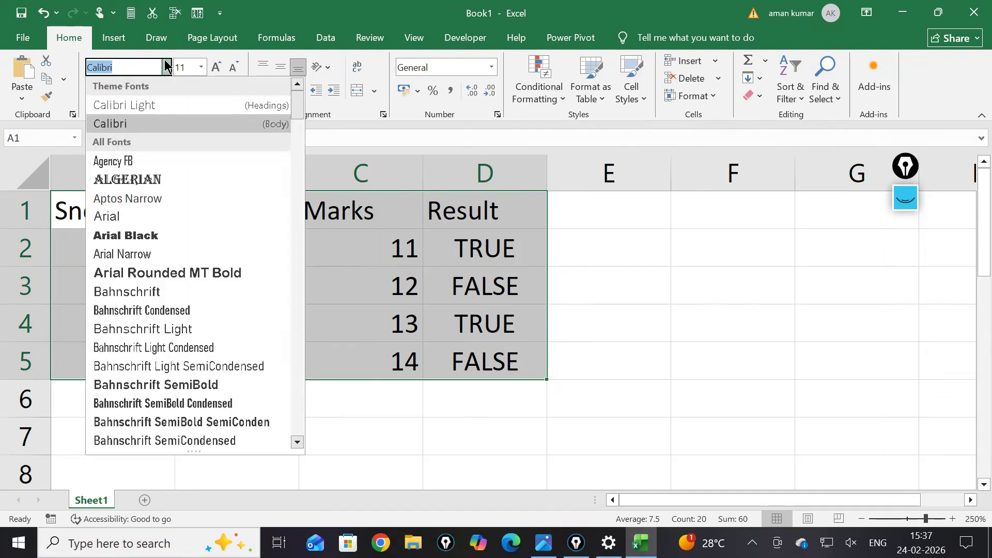
left_click(145, 179)
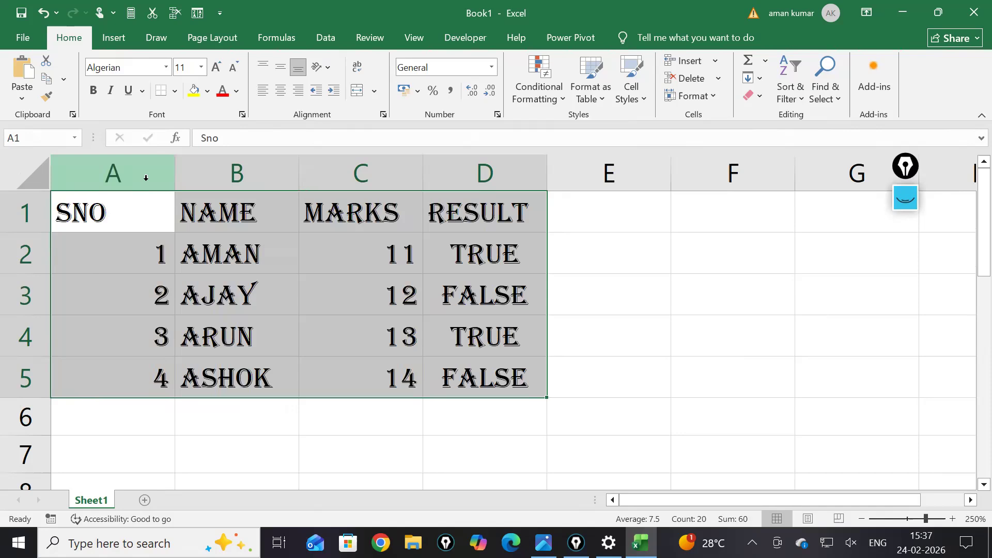
left_click(201, 67)
left_click(183, 178)
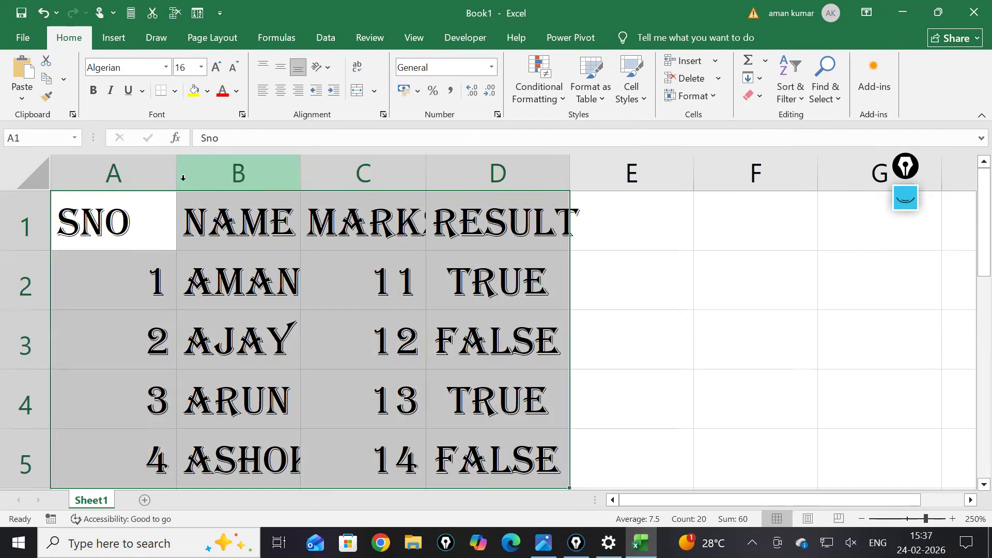
Make the text in A1:D5 bold, italic and underlined
left_click(93, 90)
left_click(110, 91)
left_click(129, 92)
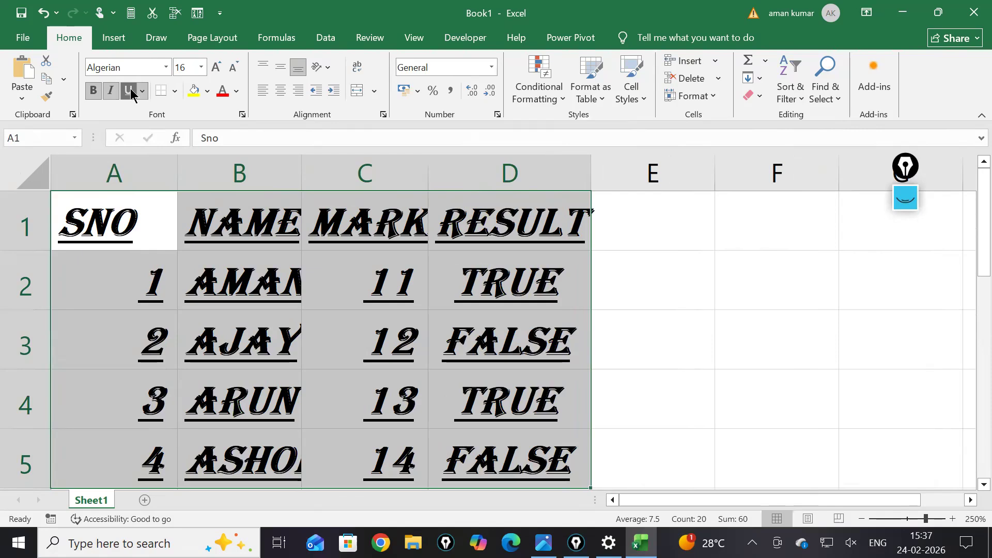
Format A1:D5 with borders around every cell, a yellow fill and red font color
left_click(174, 91)
left_click(207, 228)
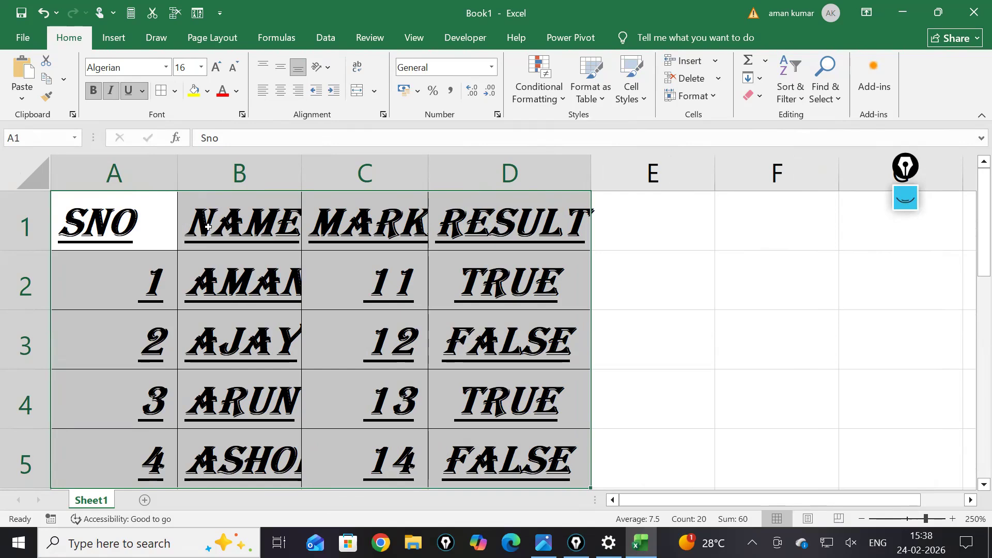
left_click(193, 92)
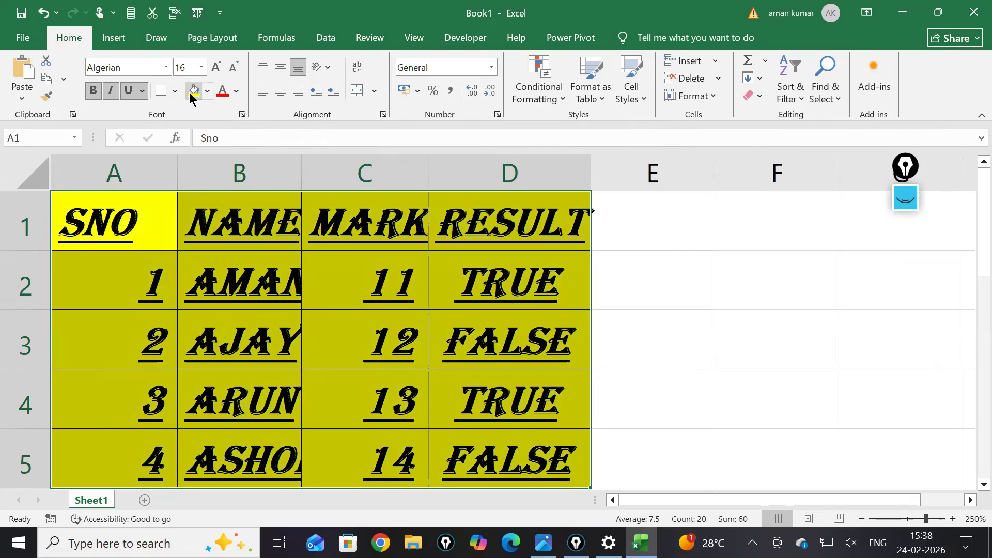
left_click(219, 98)
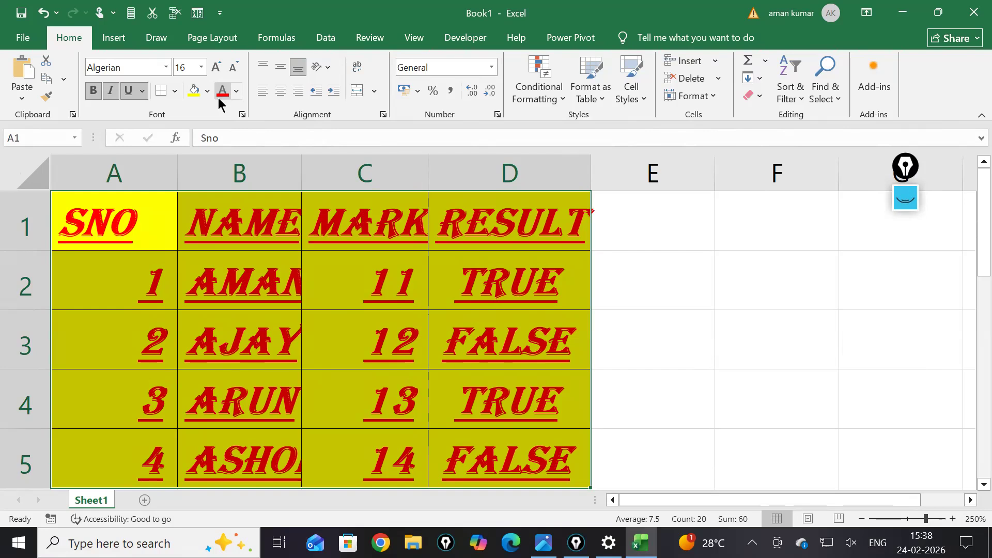
Clear the old ink and circle the vertical and horizontal alignment options in the ribbon
left_click(908, 200)
left_click(907, 361)
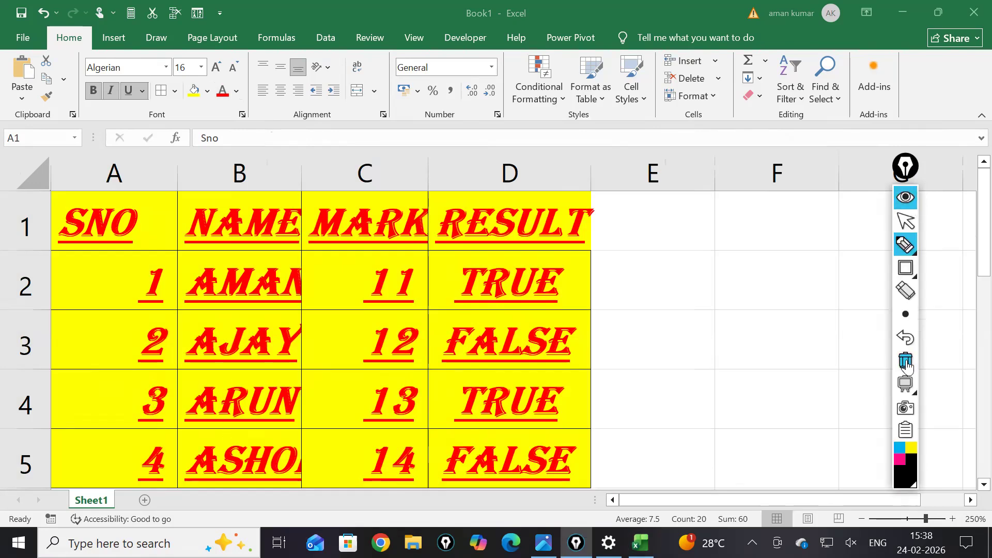
mouse_move(303, 52)
left_mouse_down()
mouse_move(238, 57)
mouse_move(310, 67)
mouse_move(308, 51)
left_mouse_up()
mouse_move(295, 87)
left_mouse_down()
mouse_move(240, 85)
mouse_move(310, 93)
mouse_move(279, 82)
left_mouse_up()
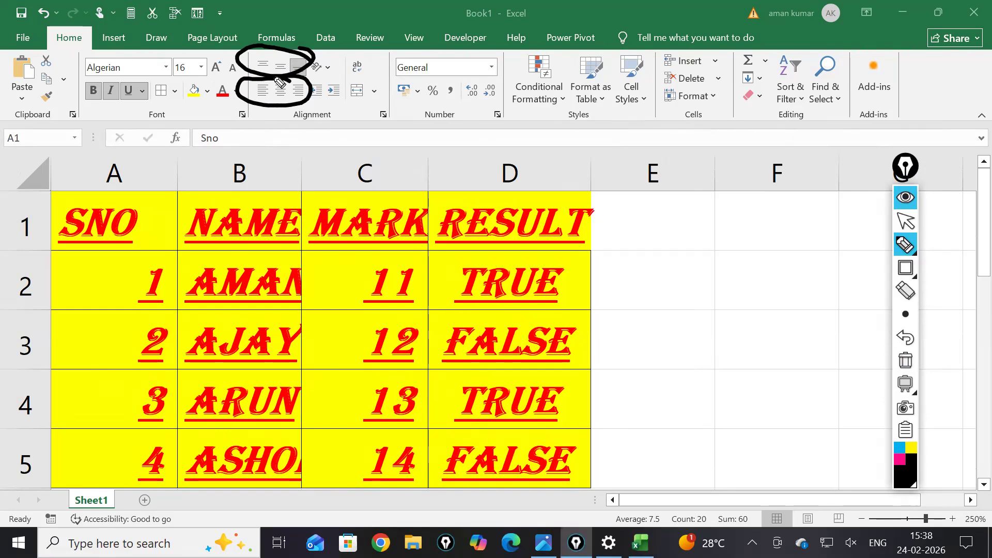
Sketch six groups of short lines beside the table in columns E and F to represent the alignment options
mouse_move(597, 212)
left_mouse_down()
mouse_move(641, 217)
mouse_move(645, 247)
left_mouse_up()
mouse_move(693, 268)
left_mouse_down()
mouse_move(722, 265)
mouse_move(733, 301)
mouse_move(812, 320)
left_mouse_up()
mouse_move(795, 334)
left_mouse_down()
mouse_move(817, 334)
mouse_move(825, 353)
left_mouse_up()
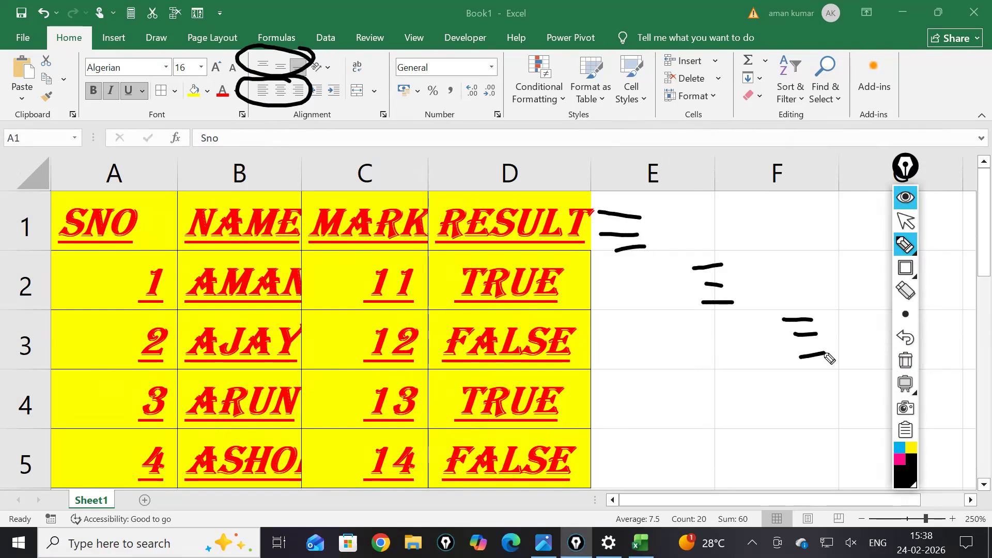
mouse_move(609, 421)
left_mouse_down()
mouse_move(650, 416)
mouse_move(646, 440)
left_mouse_up()
left_click_drag(623, 457, 646, 457)
mouse_move(710, 418)
left_mouse_down()
mouse_move(730, 418)
mouse_move(724, 454)
left_mouse_up()
left_click_drag(716, 475, 741, 476)
mouse_move(777, 414)
left_mouse_down()
mouse_move(839, 410)
mouse_move(804, 432)
mouse_move(802, 452)
left_mouse_up()
left_click_drag(780, 478, 830, 469)
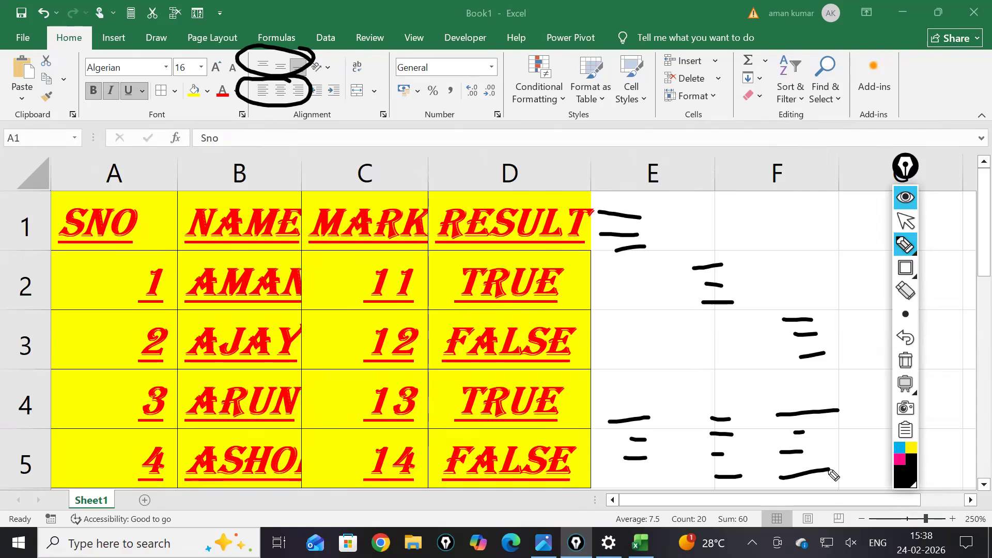
Label the six alignment sketches T, M, B, L, C and R, and hide the ink
mouse_move(632, 203)
left_mouse_down()
mouse_move(666, 196)
mouse_move(655, 219)
left_mouse_up()
mouse_move(732, 275)
left_mouse_down()
mouse_move(734, 255)
mouse_move(764, 279)
left_mouse_up()
left_click_drag(821, 295, 826, 326)
mouse_move(616, 386)
left_mouse_down()
mouse_move(629, 406)
mouse_move(641, 401)
left_mouse_up()
mouse_move(726, 384)
left_mouse_down()
mouse_move(707, 392)
mouse_move(729, 410)
left_mouse_up()
mouse_move(833, 385)
left_mouse_down()
mouse_move(833, 400)
mouse_move(859, 397)
left_mouse_up()
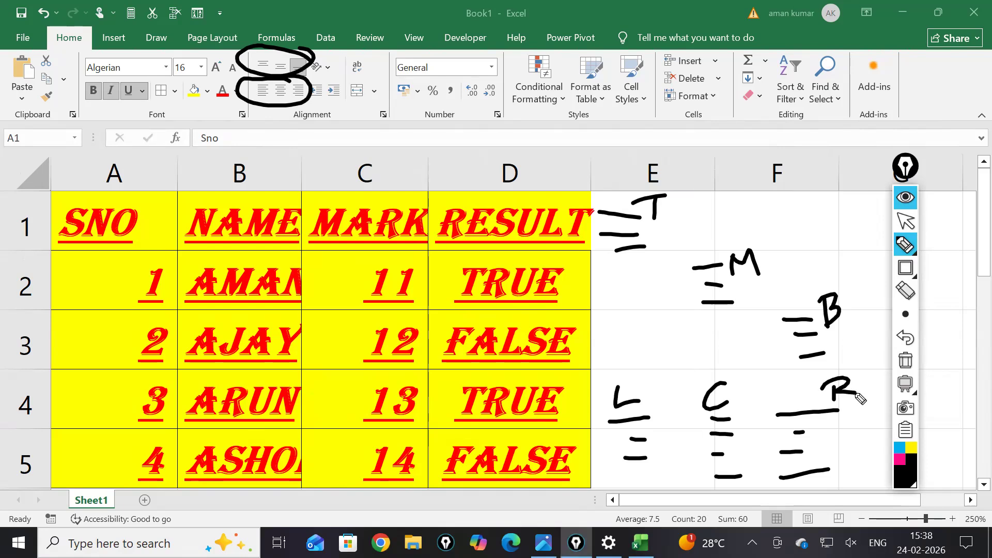
left_click(903, 223)
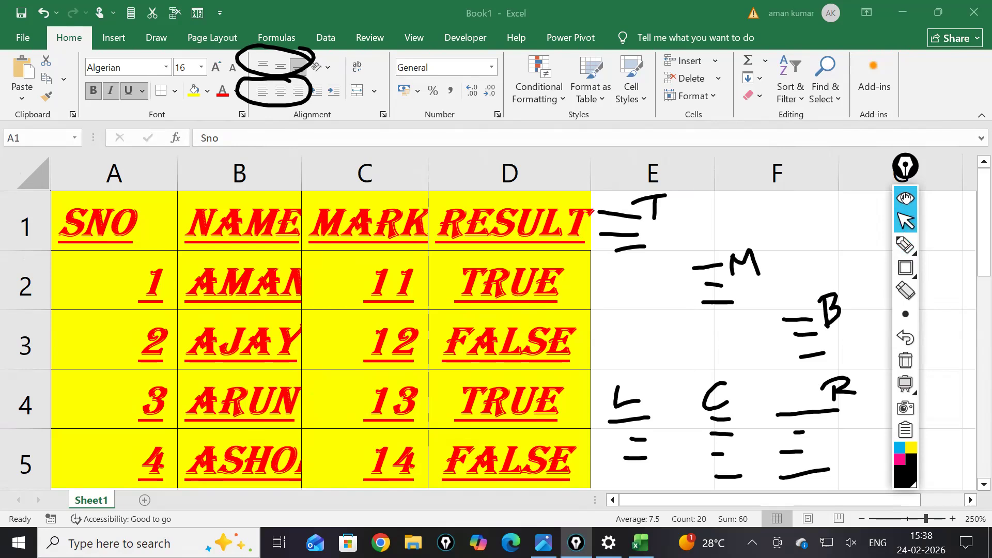
left_click(906, 197)
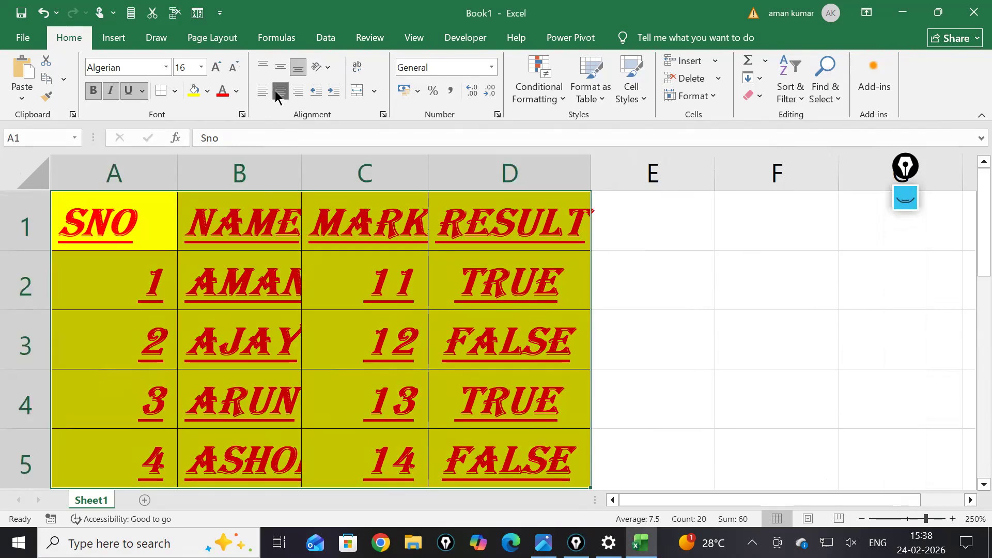
Center the contents of A1:D5 horizontally and autofit the widths of the Name and Marks columns
left_click(279, 90)
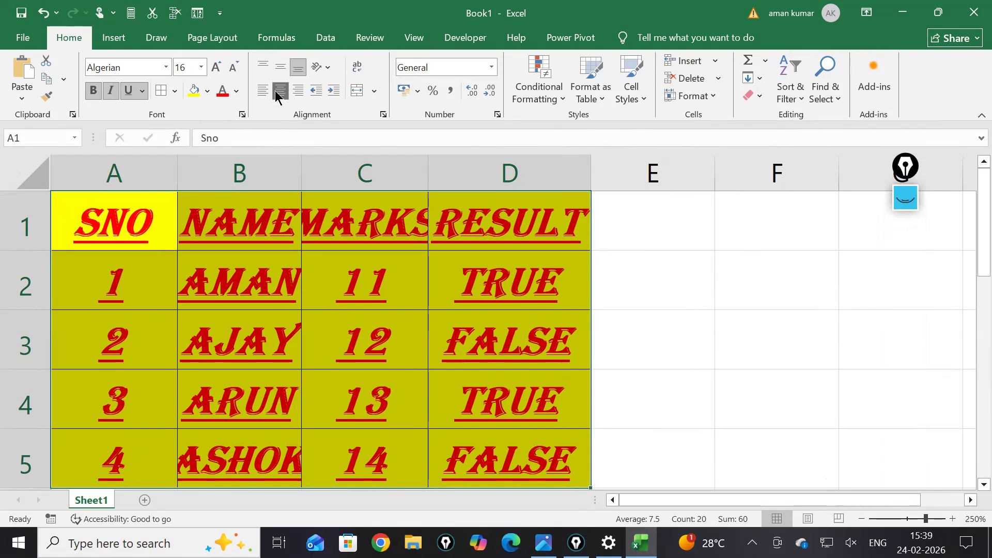
left_click(731, 355)
scroll(366, 176, "down", 2)
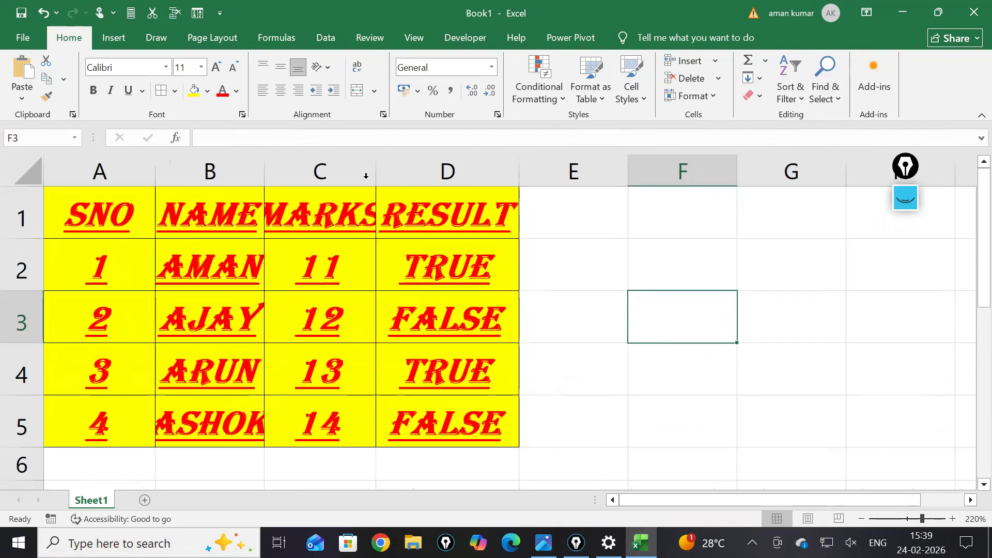
double_click(265, 171)
double_click(414, 171)
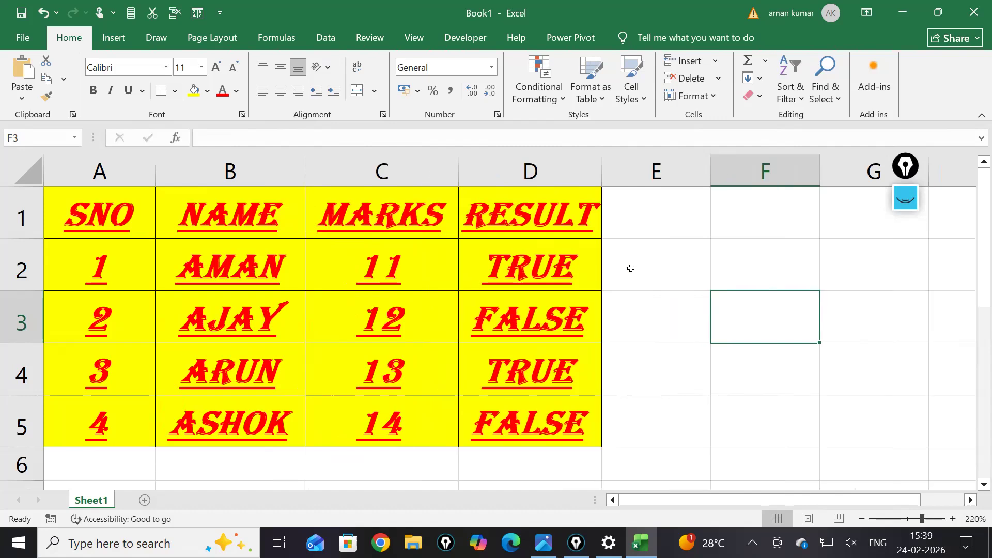
left_click(691, 300)
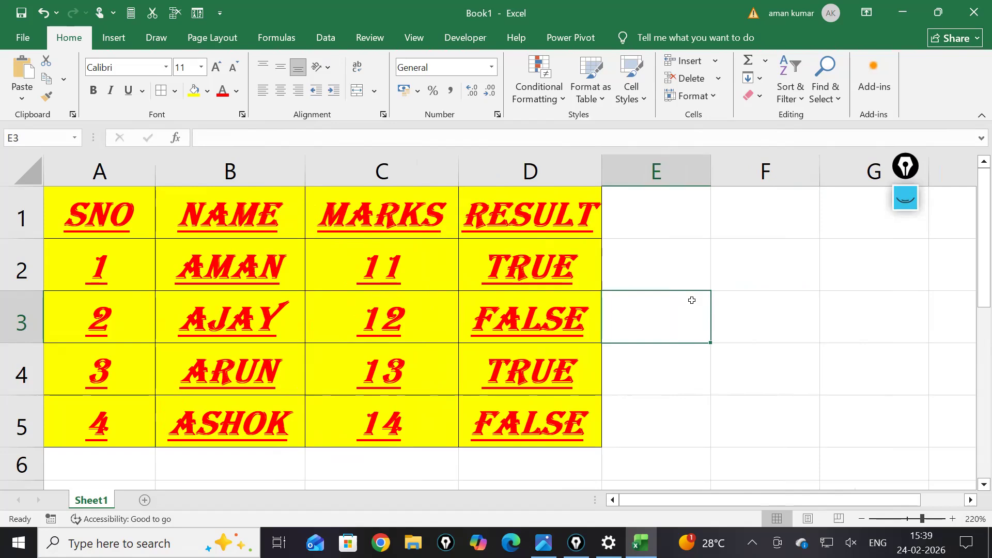
Add a second worksheet to the workbook and select its cell B1
left_click(667, 365)
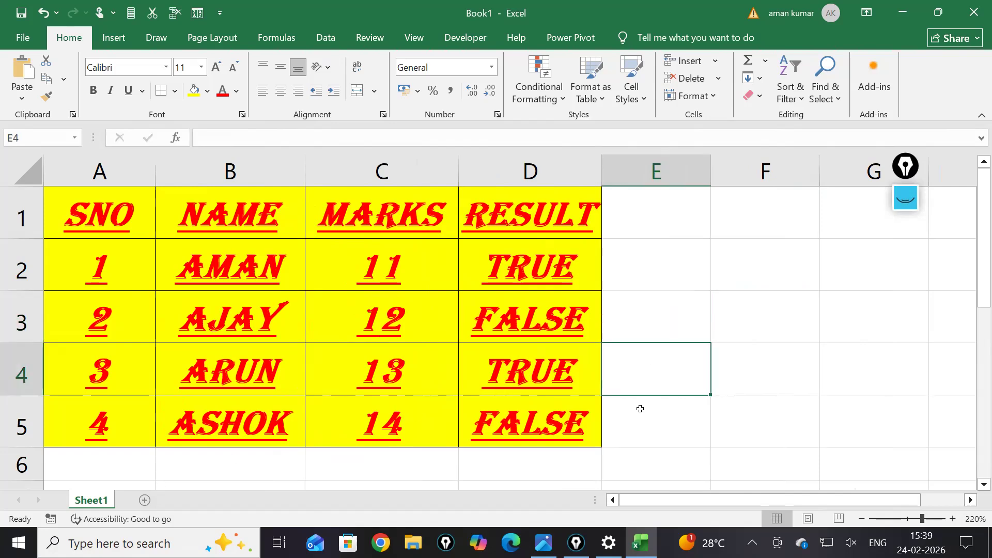
left_click(146, 500)
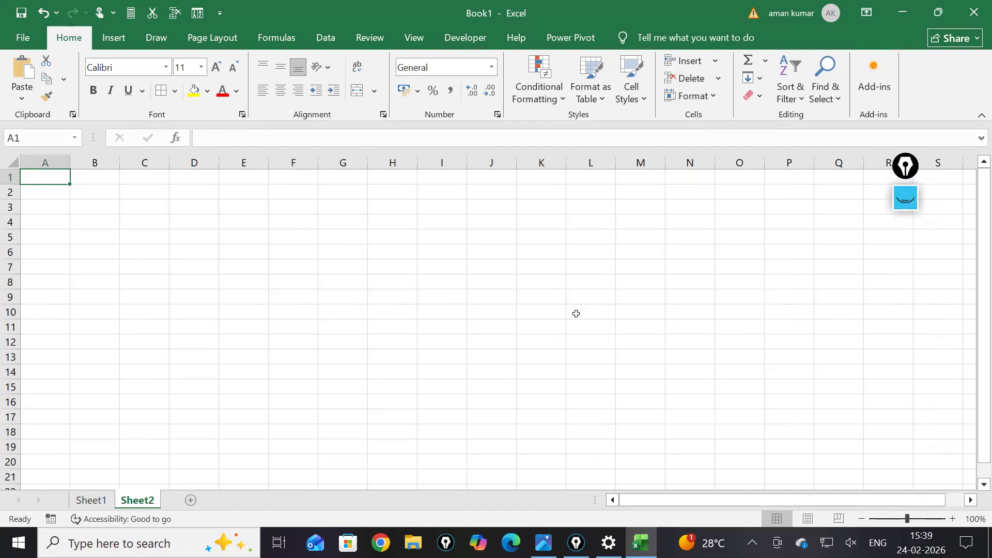
left_click(562, 301)
scroll(739, 382, "up", 11)
scroll(596, 363, "up", 3)
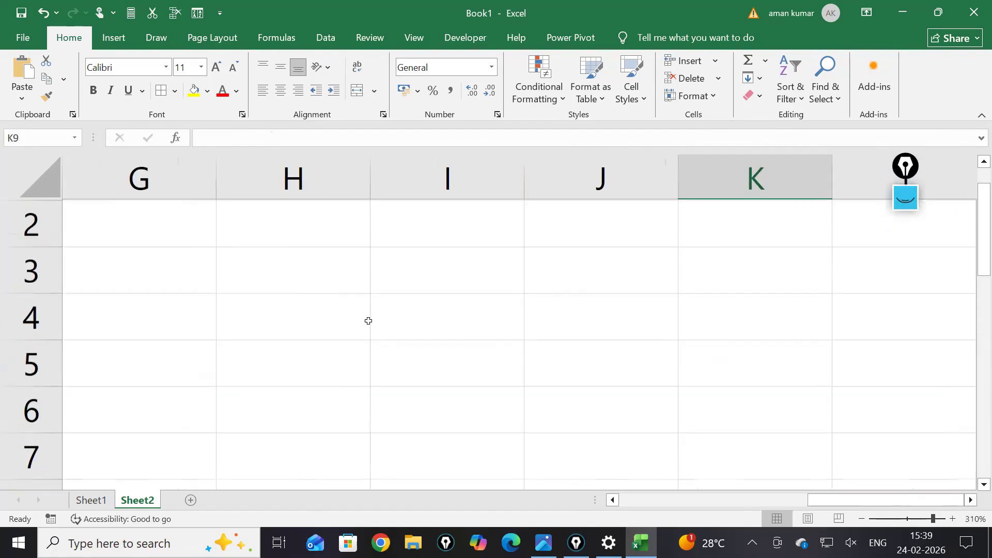
left_click(347, 231)
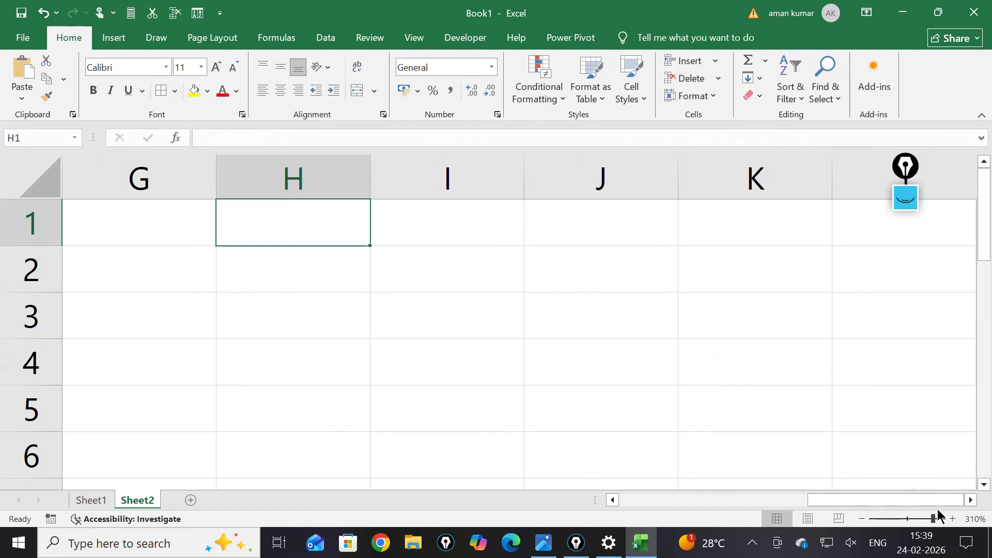
left_click(682, 500)
left_click(613, 500)
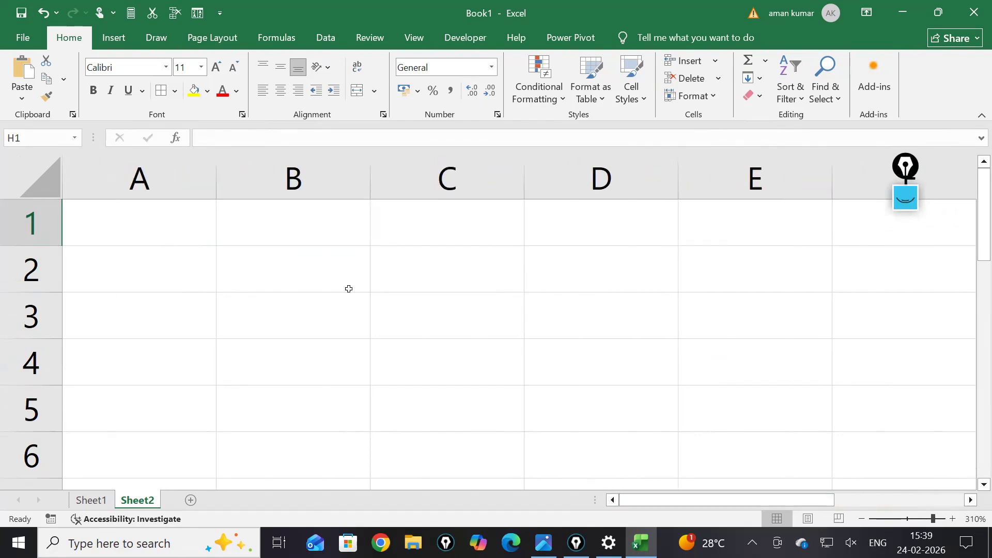
left_click(356, 232)
scroll(516, 398, "up", 2)
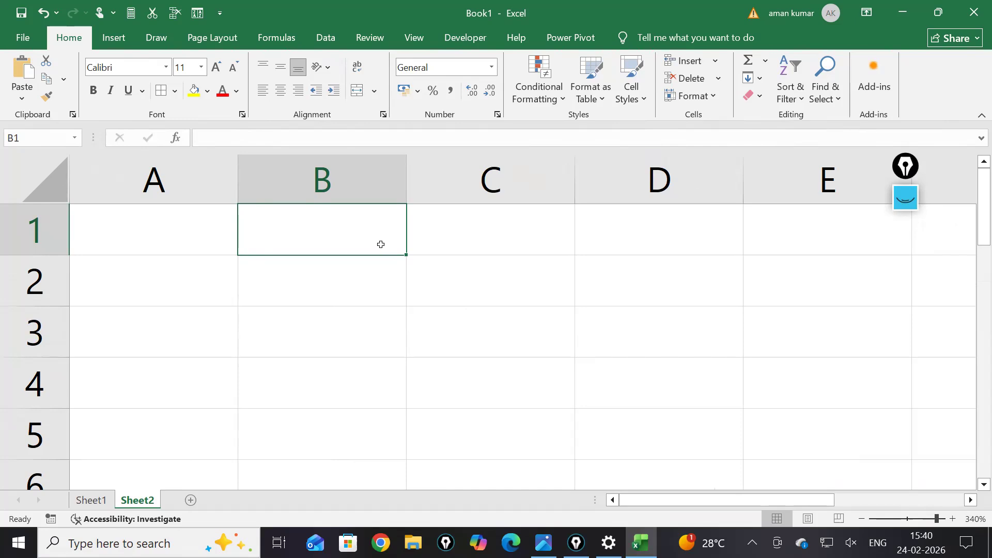
Enter 123 in B1 and fill an incrementing series from it down to B4
type("123")
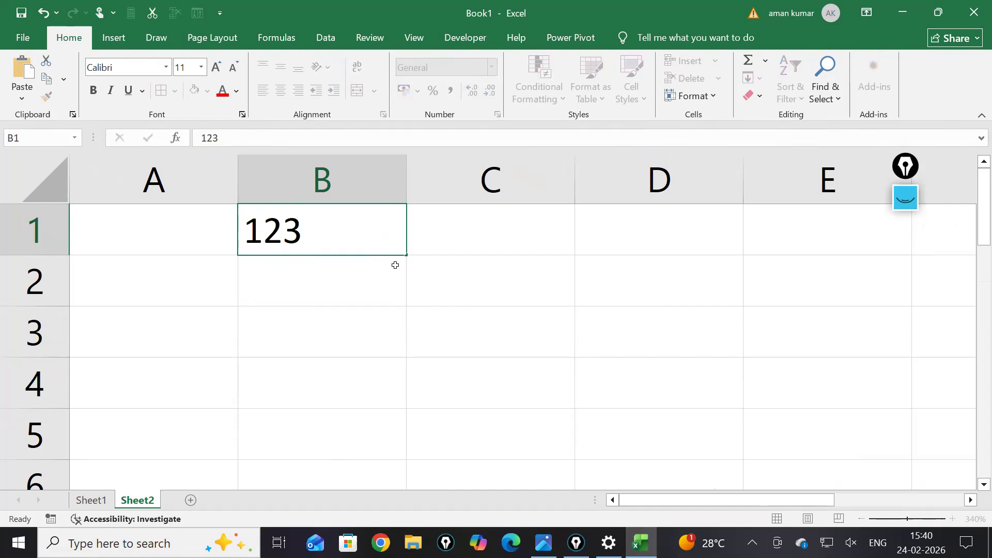
key("Return")
left_click(394, 250)
left_click_drag(405, 254, 401, 399)
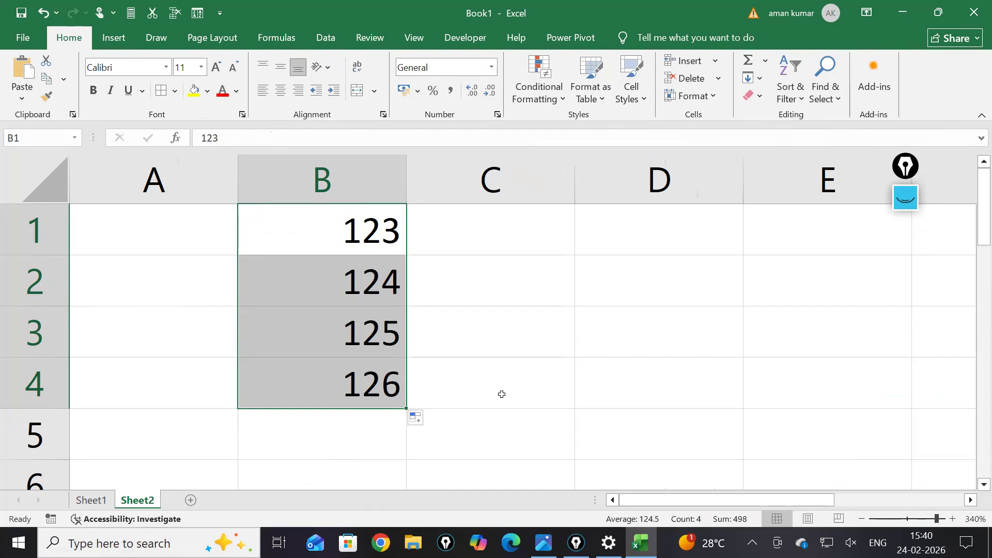
Set the annotation overlay to a blank whiteboard, and collapse it with its toolbar moved slightly higher
left_click(906, 198)
left_click(905, 384)
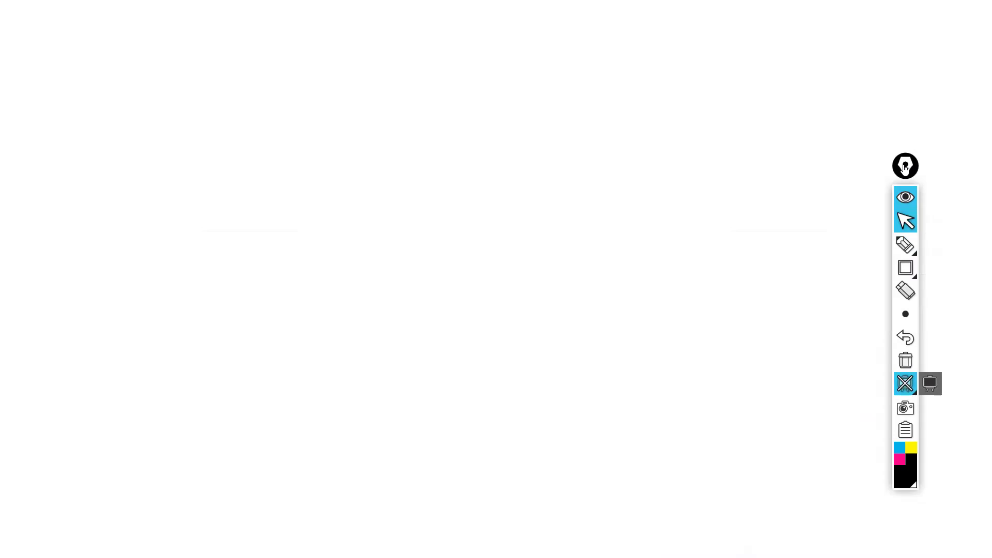
left_click_drag(905, 166, 920, 118)
left_click(920, 117)
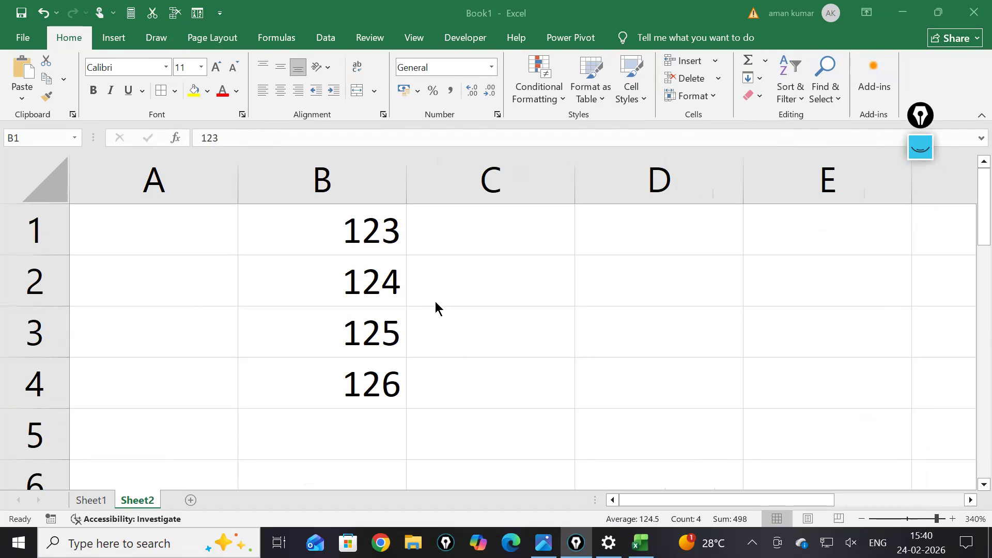
left_click(519, 234)
left_click(584, 257)
left_click(539, 254)
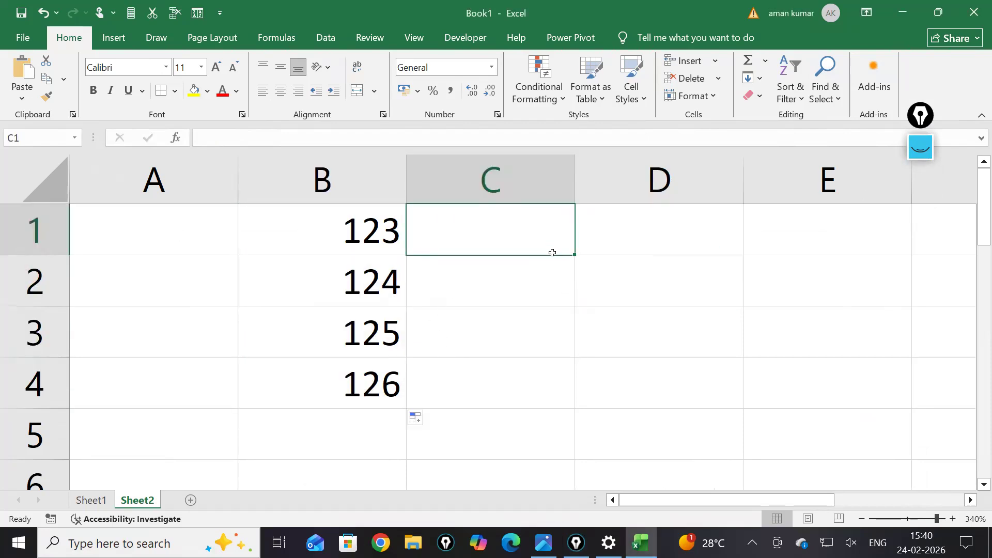
type("=")
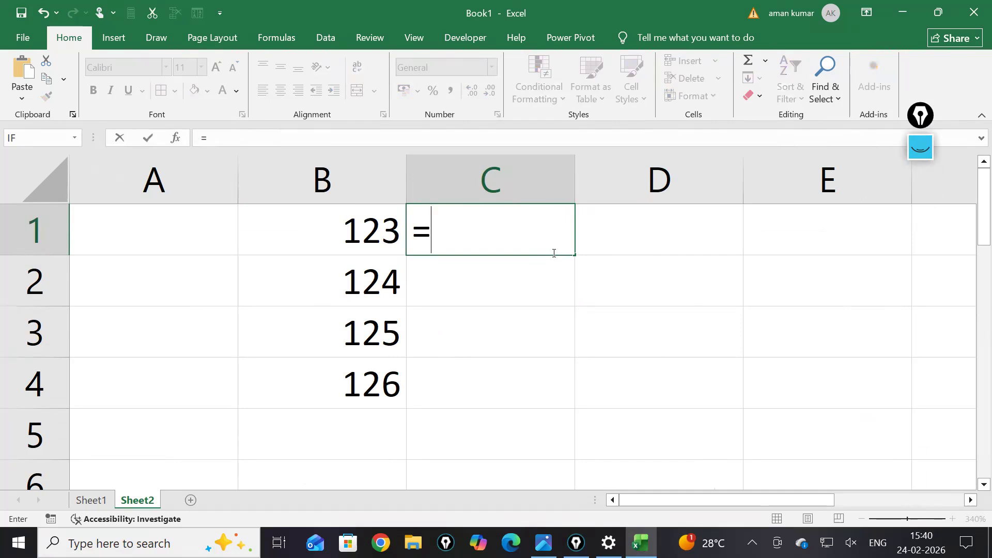
left_click(404, 347)
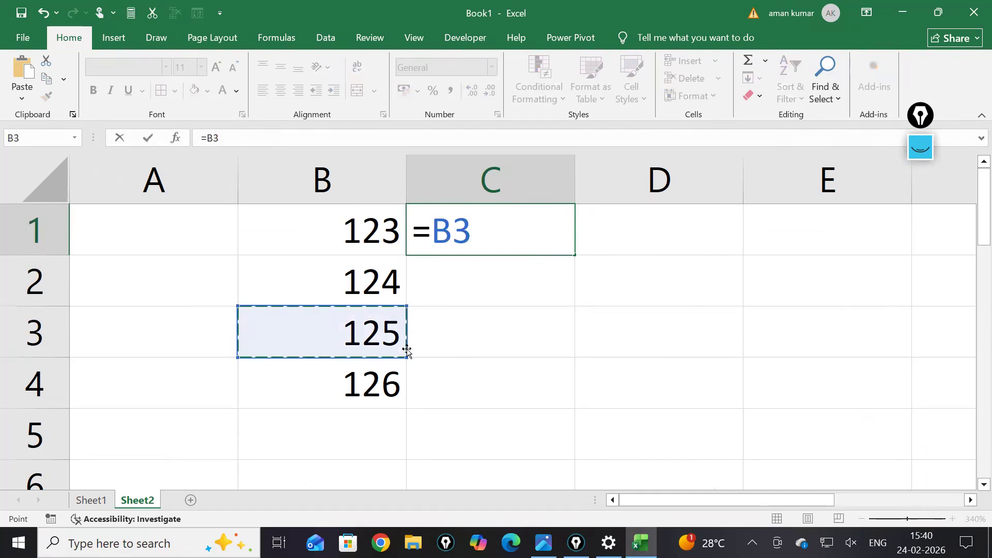
left_click(297, 377)
key("F2")
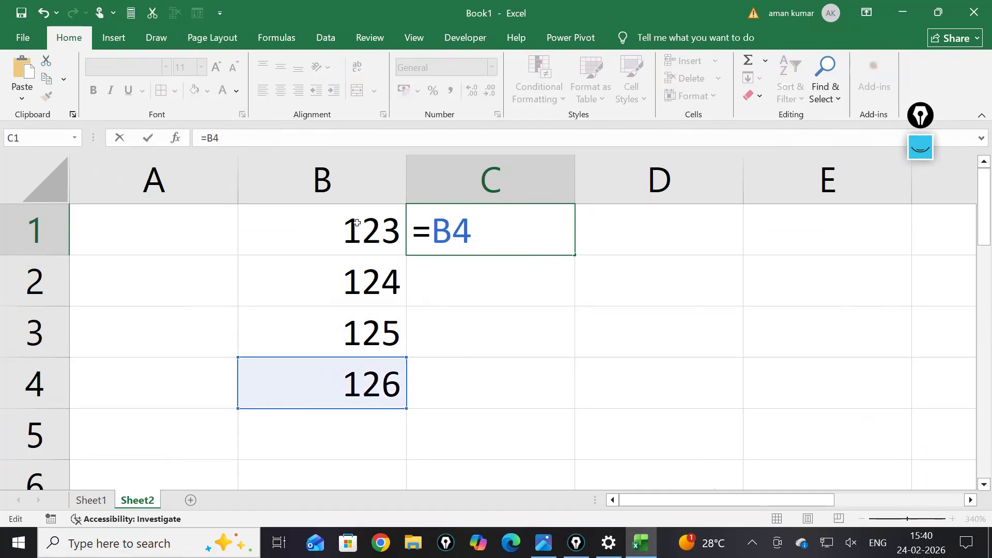
key("Escape")
Clear the numbers in B3:B4, keeping only the two values in B1 and B2
left_click(334, 295)
left_click_drag(360, 336, 382, 402)
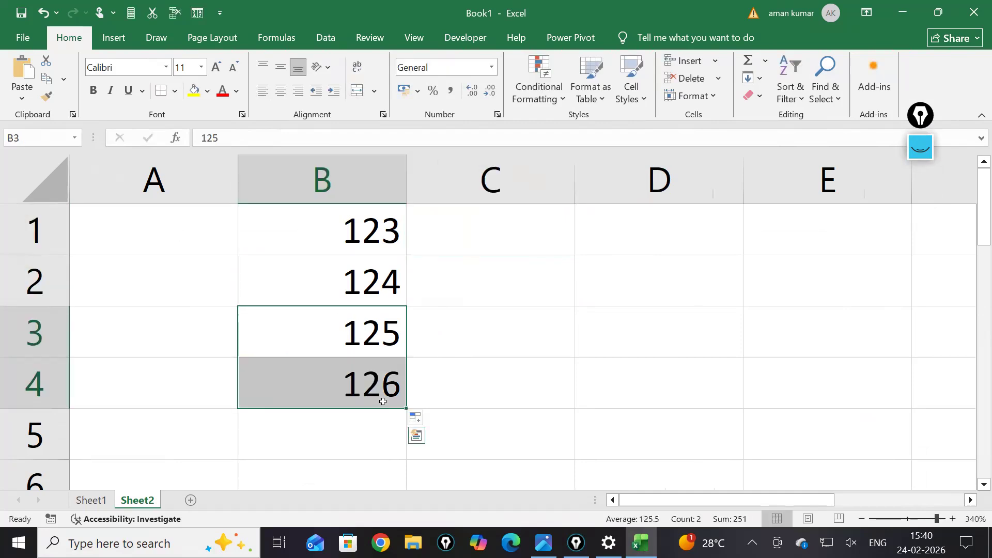
key("Delete")
left_click(290, 339)
left_click(197, 339)
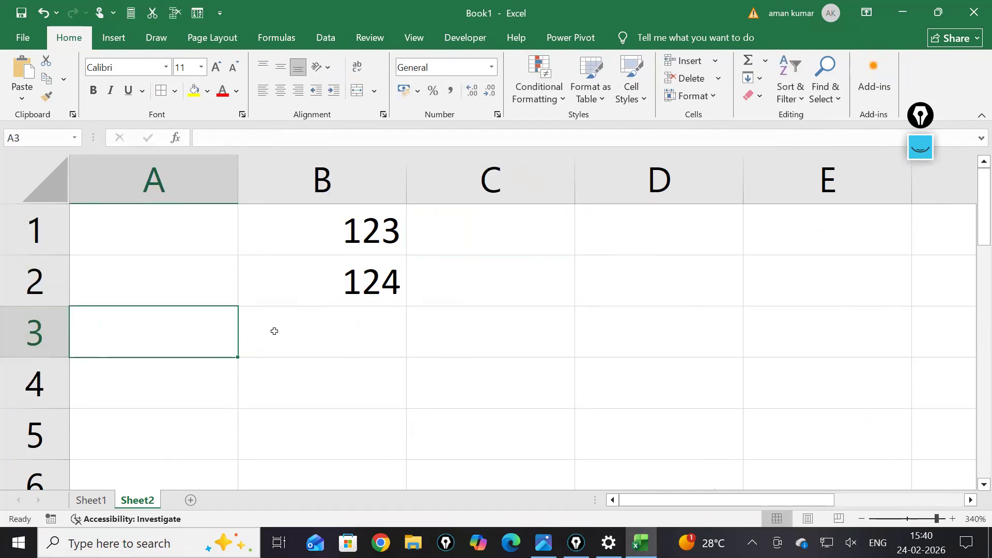
Enter the formula =B1+B2 in cell B3 to add the two numbers above it
left_click(304, 328)
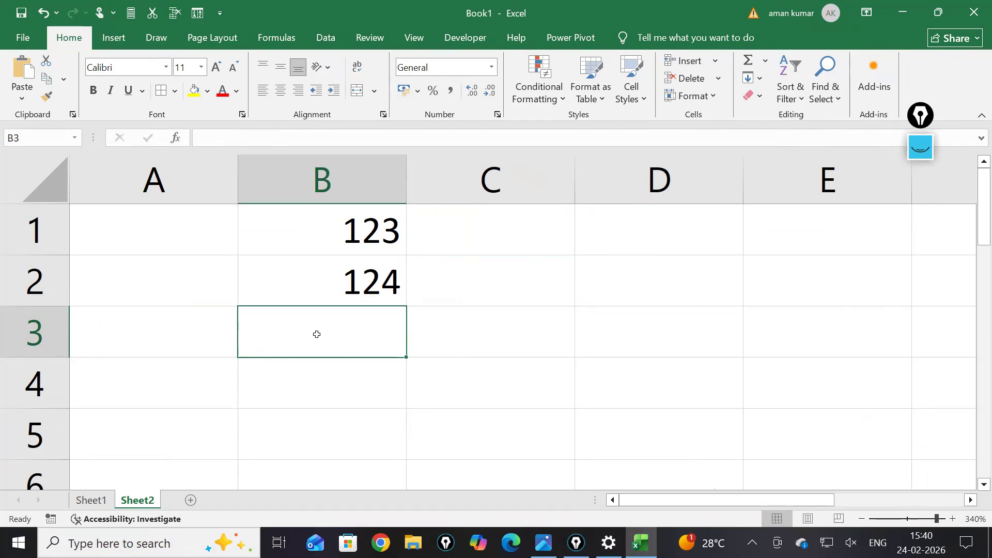
type("=")
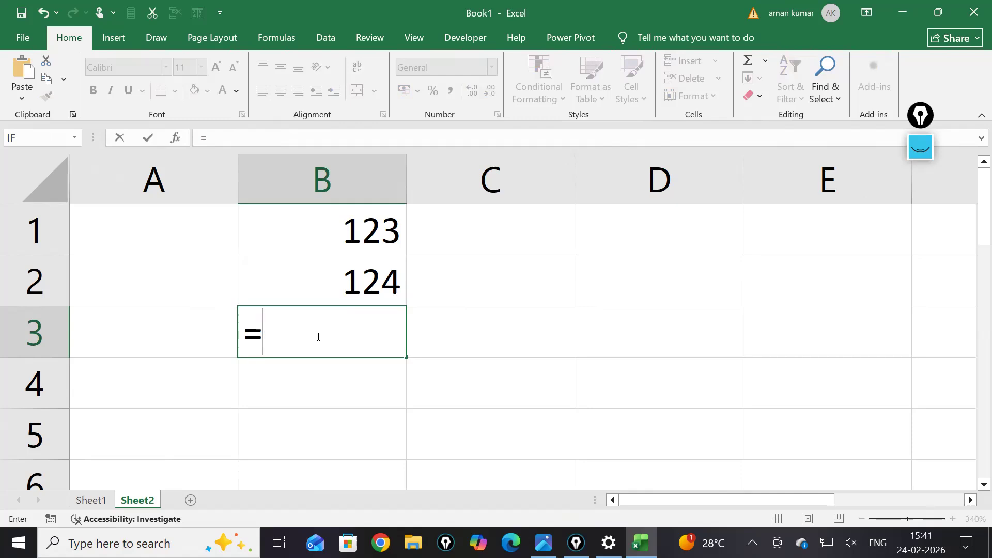
left_click(353, 232)
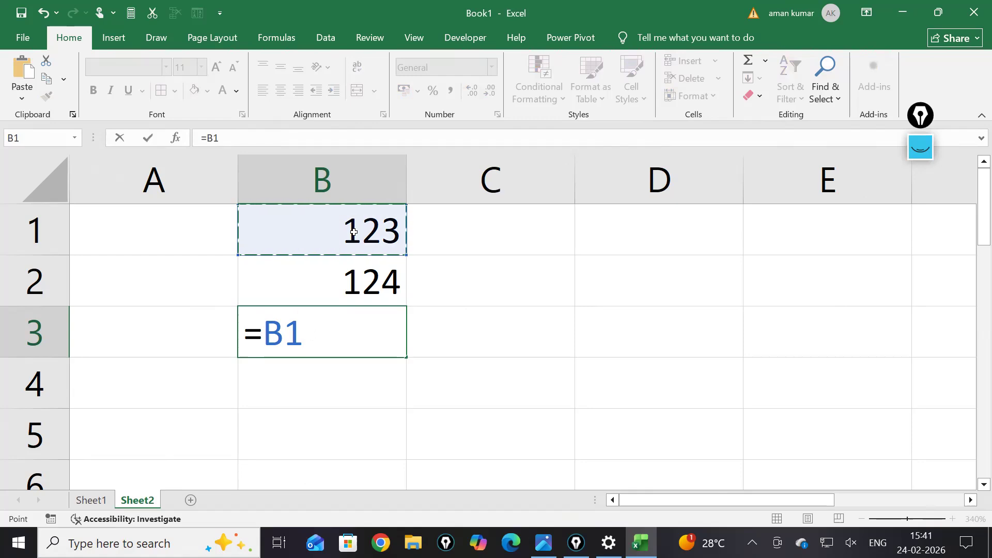
type("+")
left_click(370, 285)
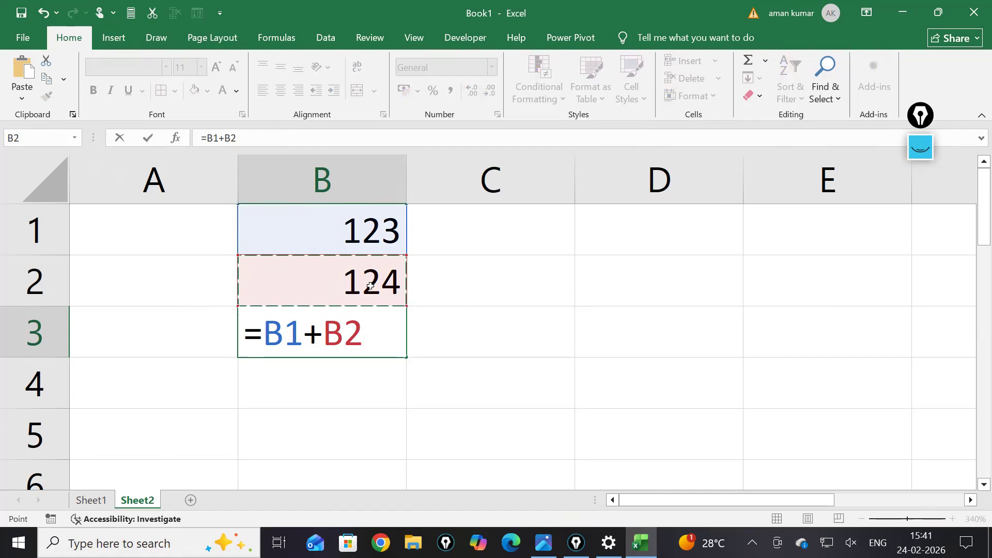
key("Return")
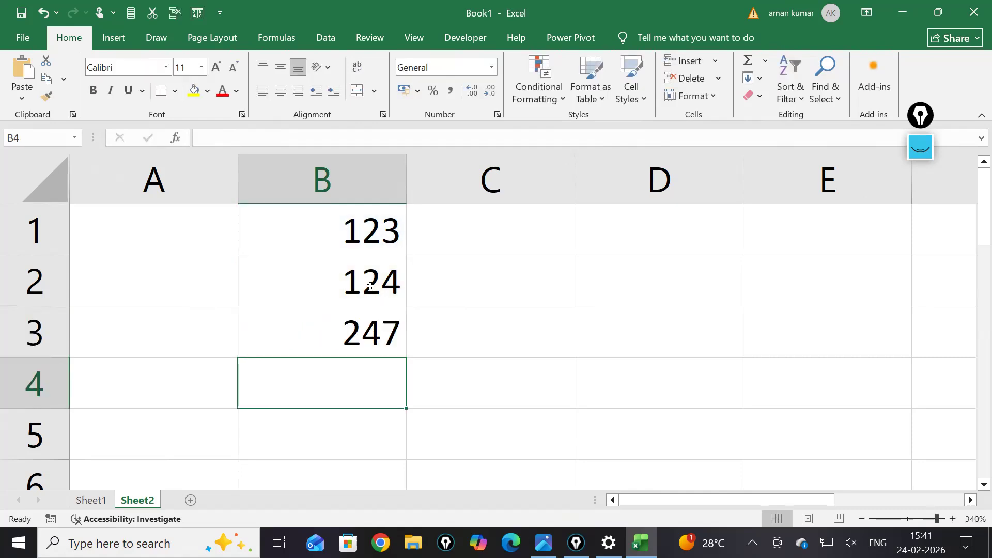
Fill the addition formula in B3 down to cell B4
left_click(351, 340)
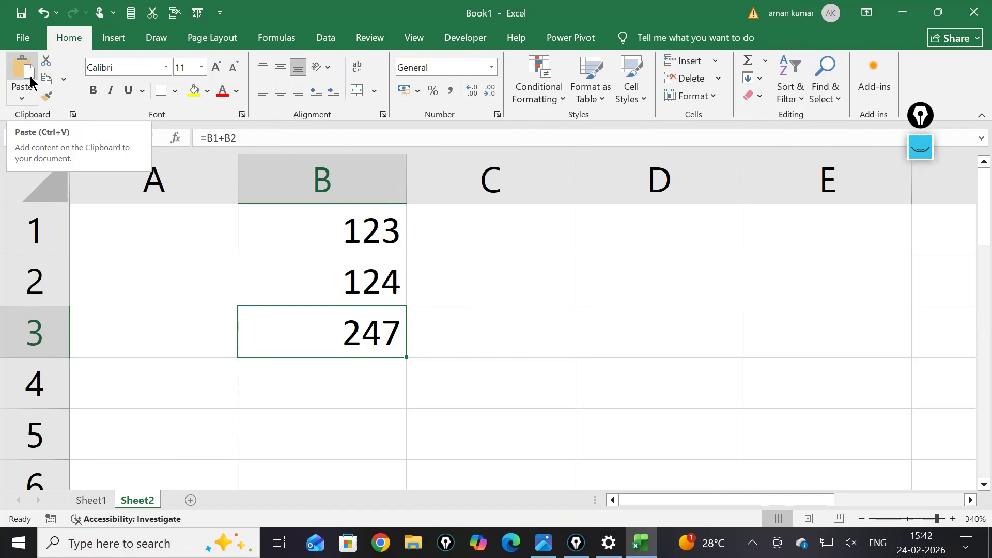
left_click(312, 382)
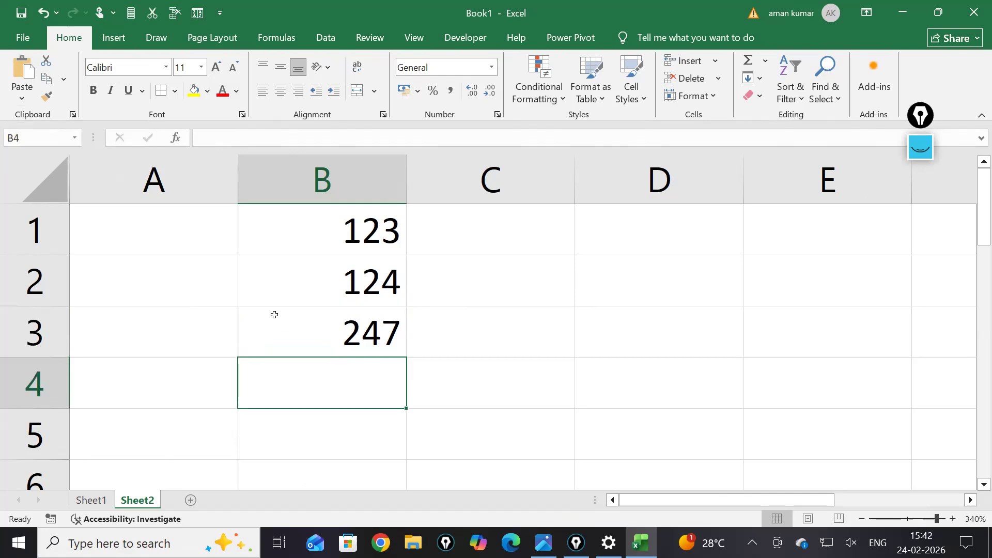
left_click(375, 323)
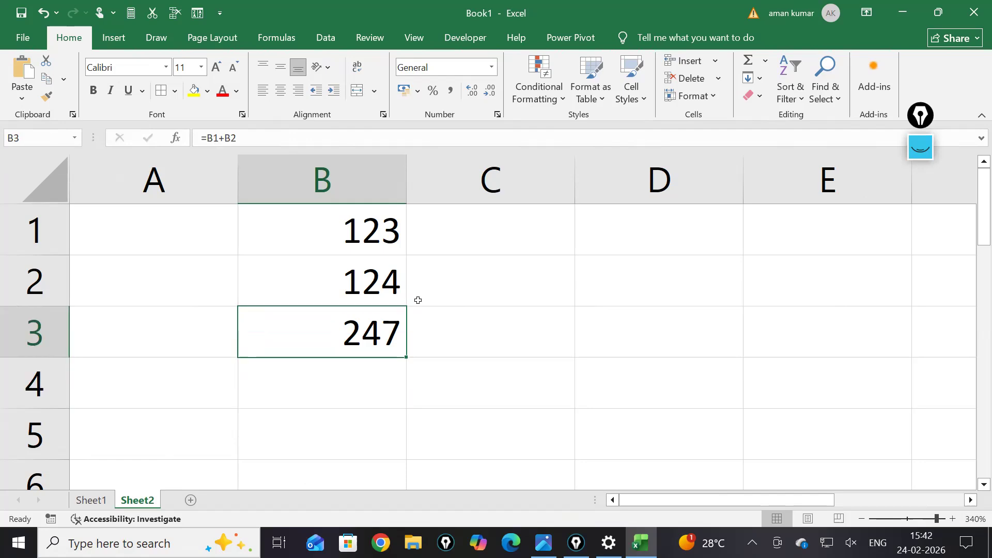
left_click_drag(408, 356, 399, 397)
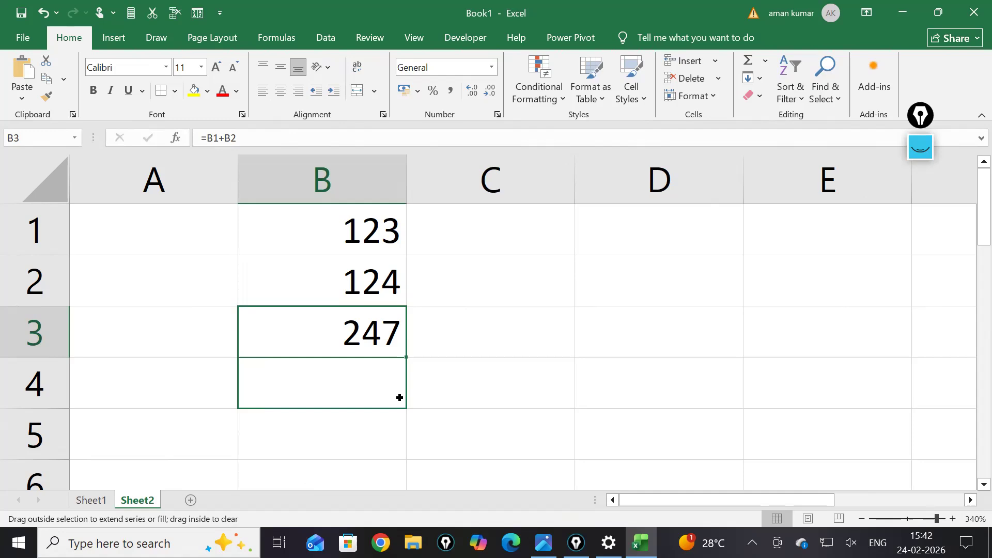
left_click_drag(399, 398, 404, 398)
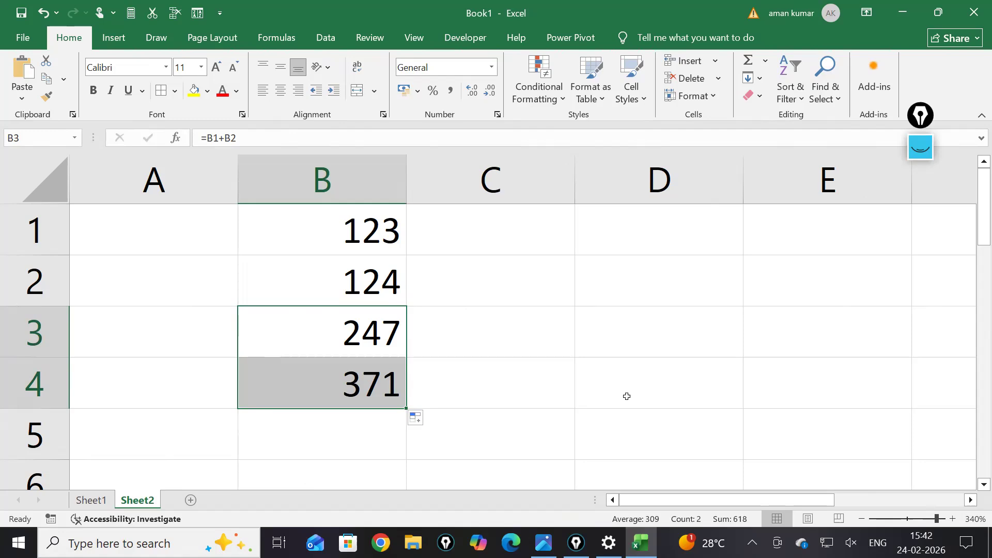
Examine which cells the formulas in B3 and B4 refer to, comparing the original with its filled copy
left_click(373, 388)
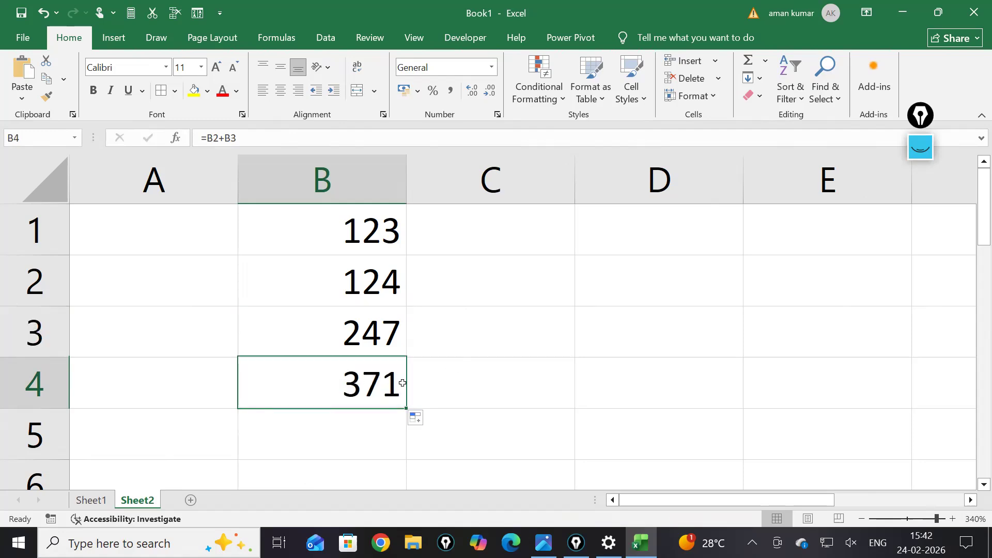
left_click(457, 339)
left_click(347, 336)
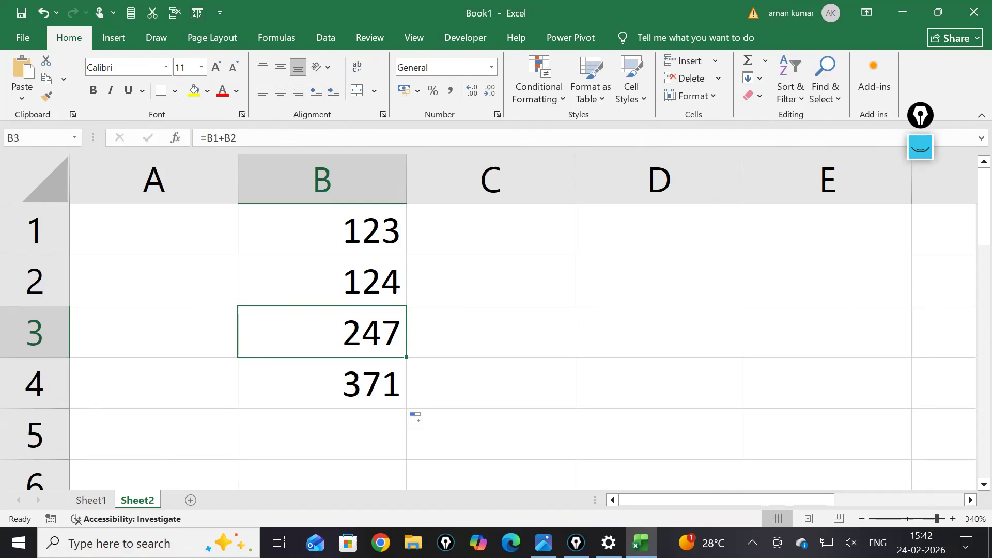
double_click(335, 343)
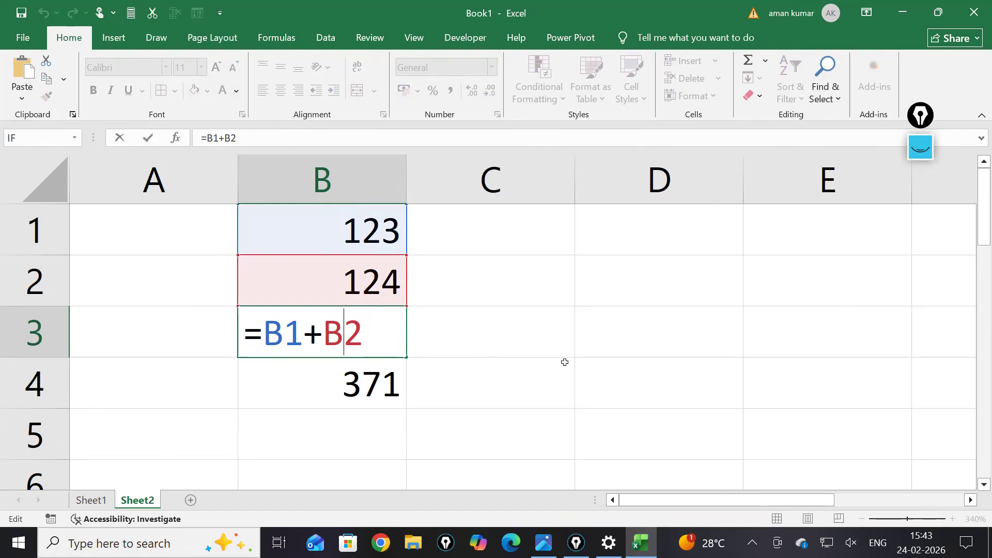
left_click(532, 337)
left_click(367, 333)
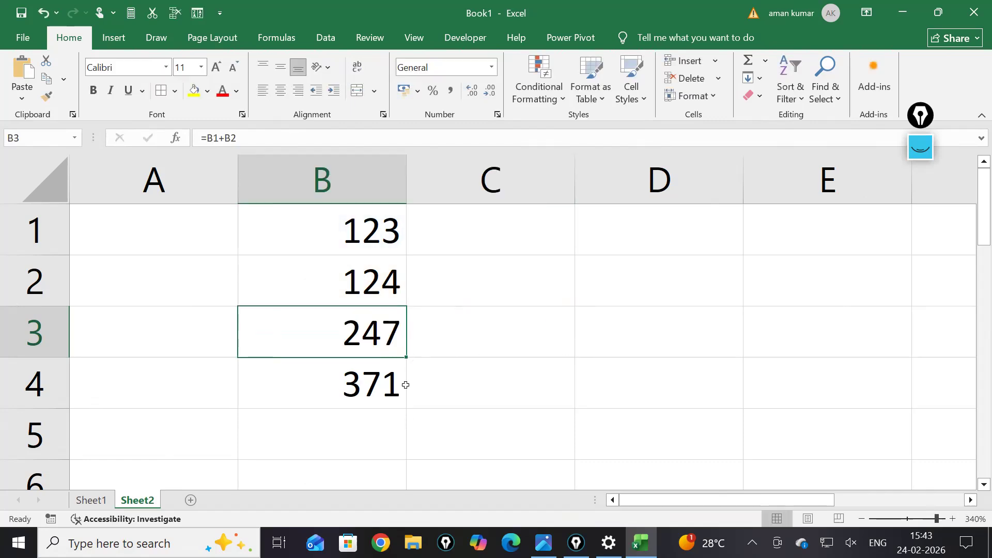
left_click(367, 394)
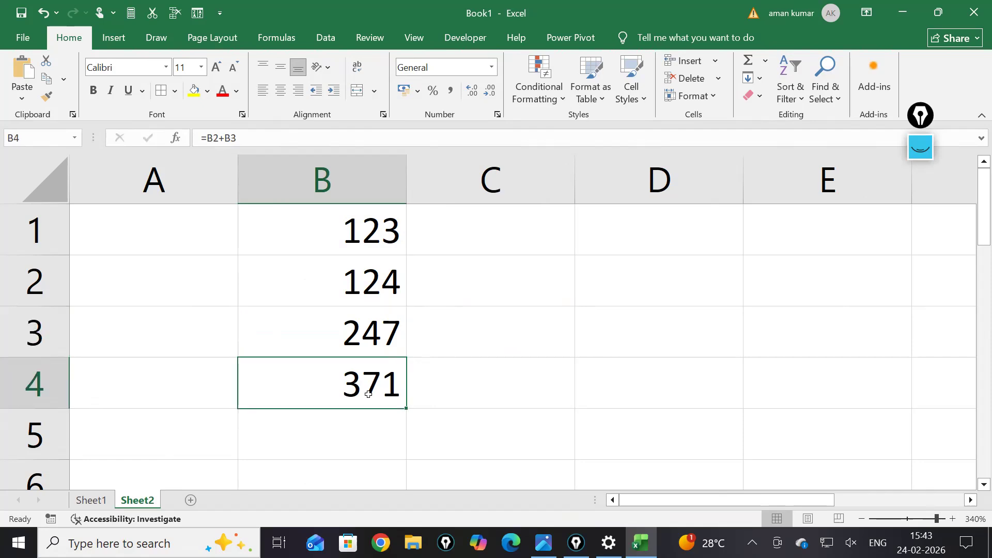
double_click(367, 394)
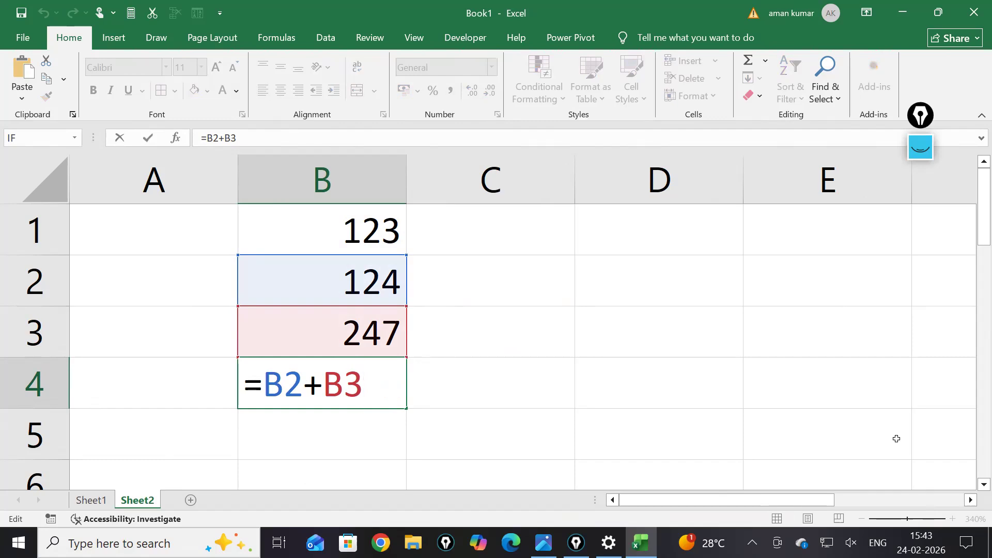
Handwrite the underlined heading "Cell Ref." on the blank whiteboard and draw a branch arrow from it towards a first category
left_click(923, 145)
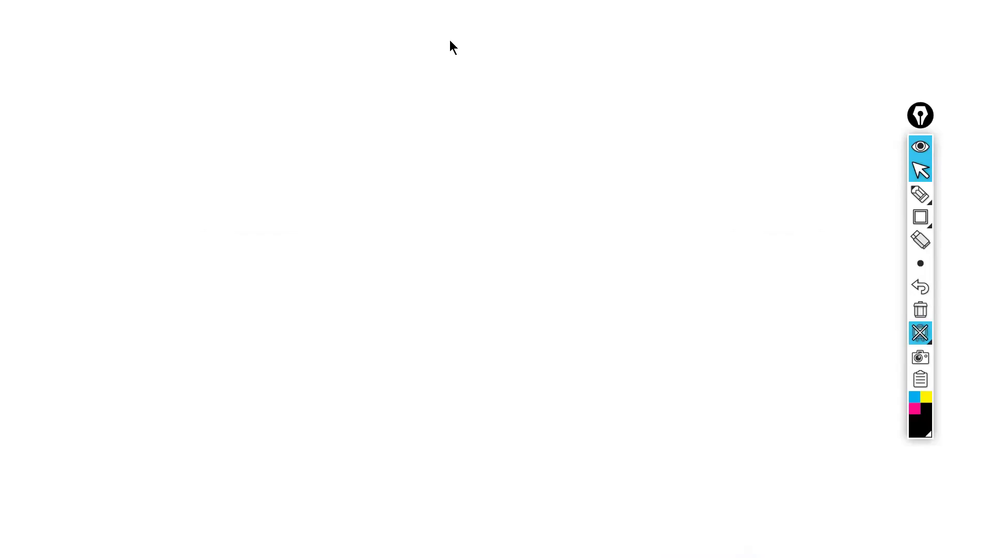
left_click(919, 195)
mouse_move(468, 46)
left_mouse_down()
mouse_move(475, 31)
mouse_move(505, 56)
mouse_move(545, 22)
mouse_move(567, 45)
mouse_move(600, 13)
mouse_move(596, 40)
mouse_move(614, 40)
mouse_move(553, 58)
mouse_move(585, 58)
left_mouse_up()
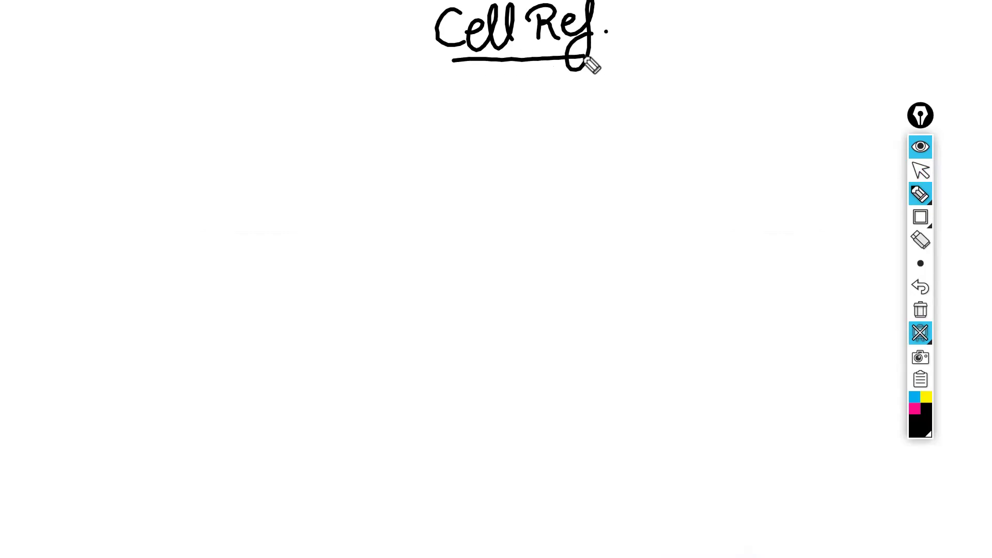
mouse_move(510, 122)
left_mouse_down()
mouse_move(230, 108)
mouse_move(160, 145)
mouse_move(166, 151)
left_mouse_up()
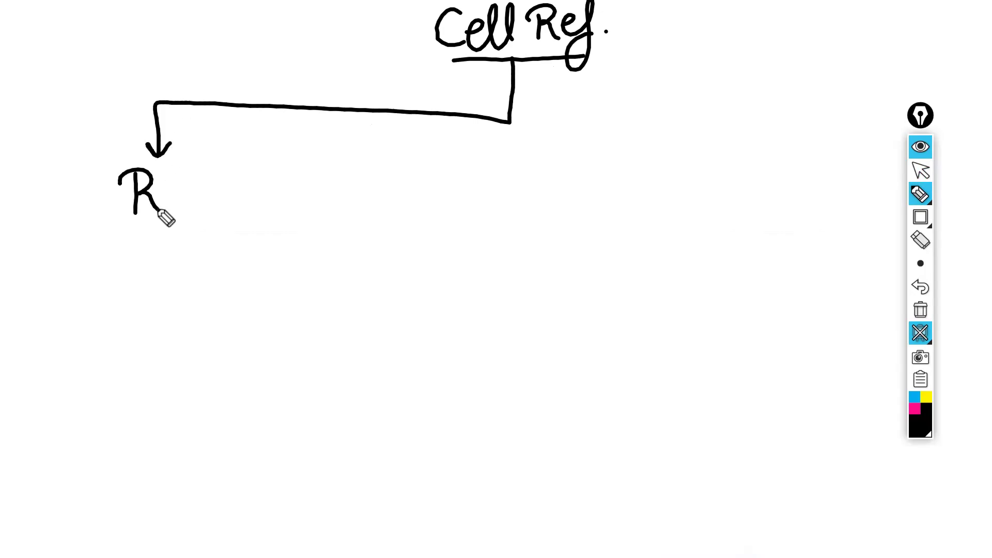